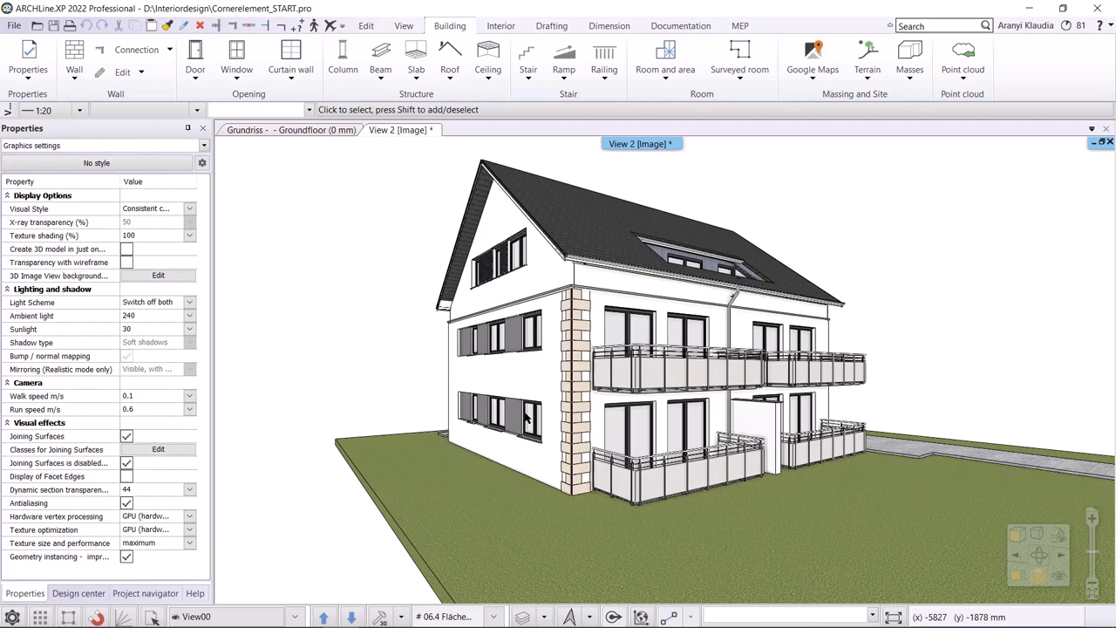
- In the tiling properties, delete the top and skirting board rows and set the remaining row's height to 3000 mm
left_click(499, 25)
right_click(380, 55)
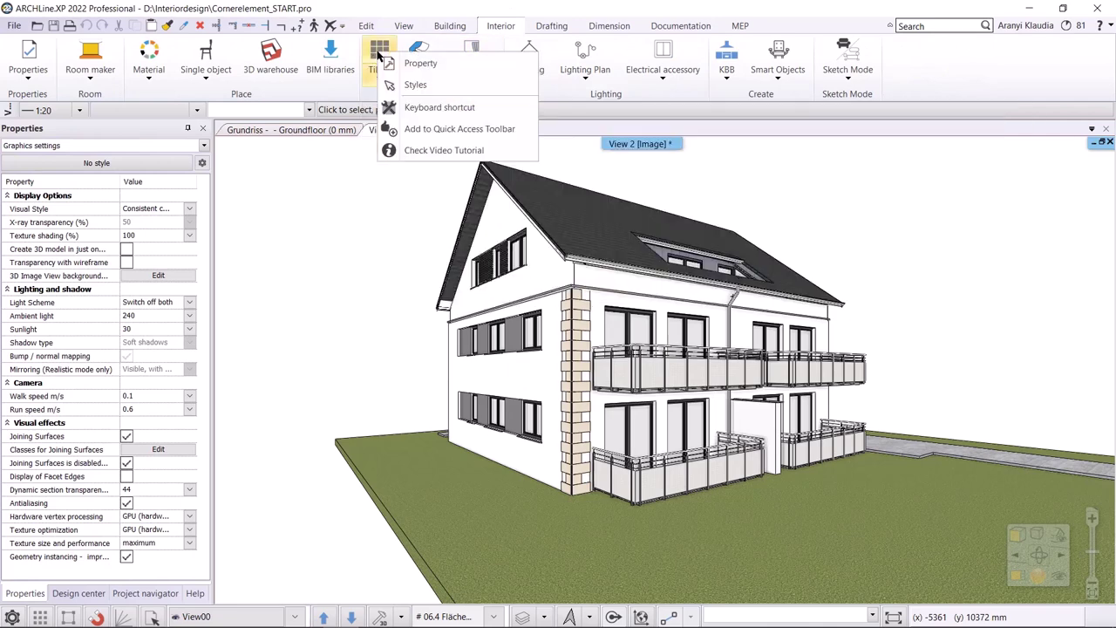
left_click(410, 65)
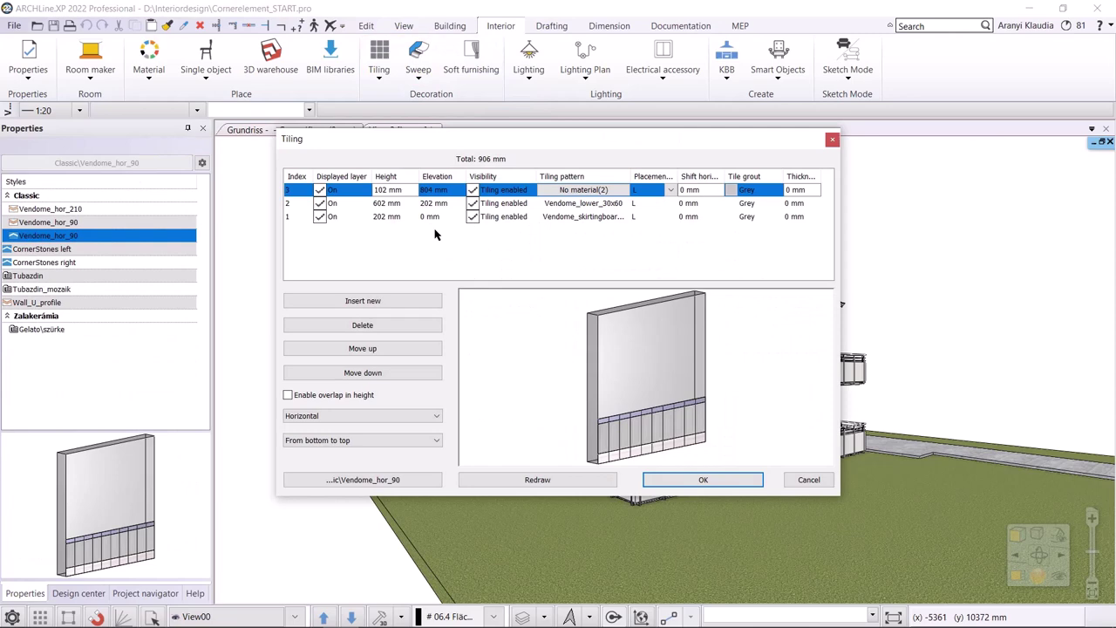
left_click(365, 328)
left_click(363, 325)
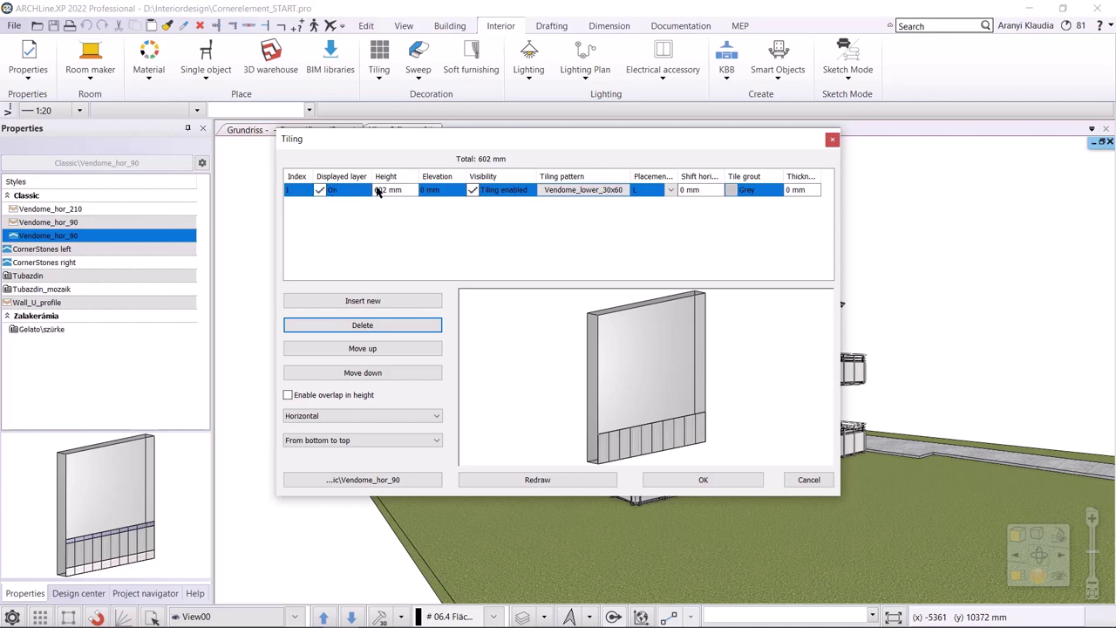
left_click(403, 191)
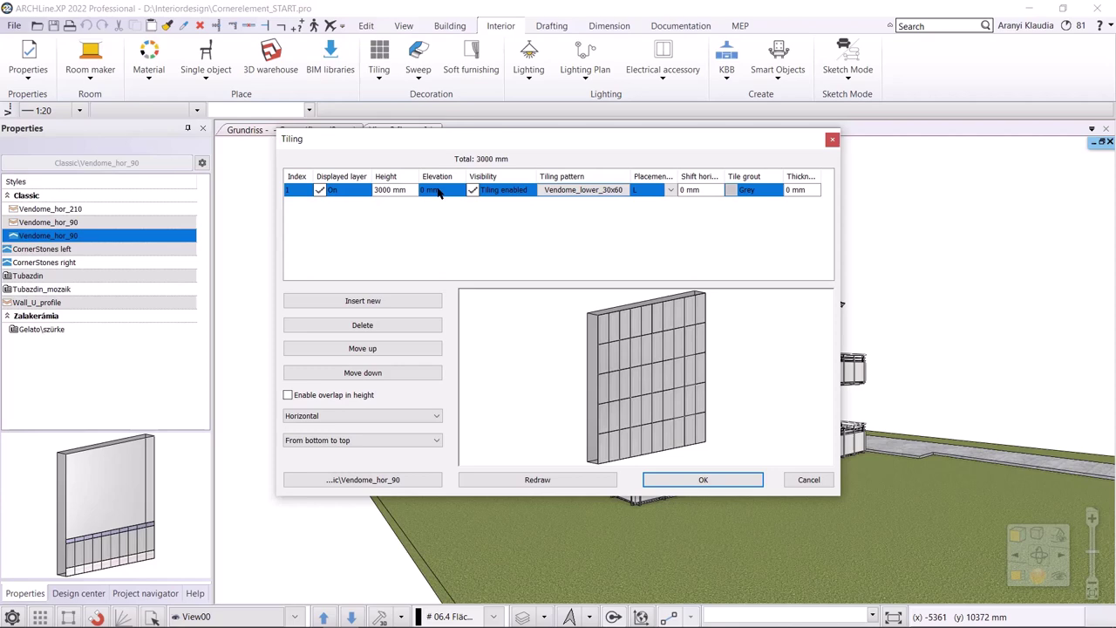
- Find "Jura" in the material library and assign Jura Marble 600x300 to the remaining row's tiling pattern
double_click(583, 189)
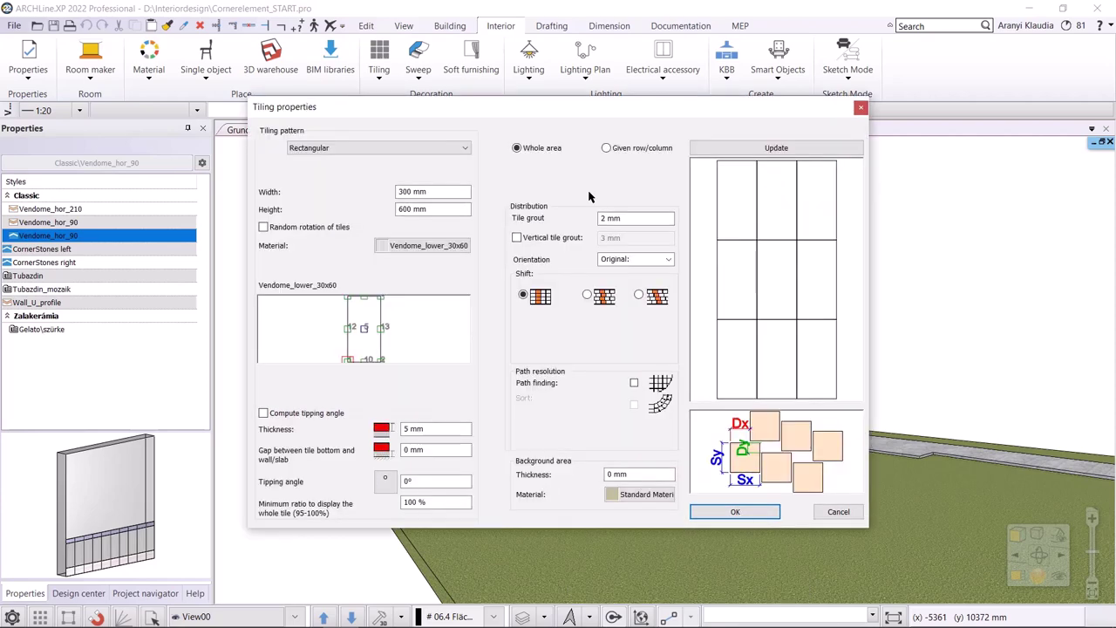
left_click(410, 246)
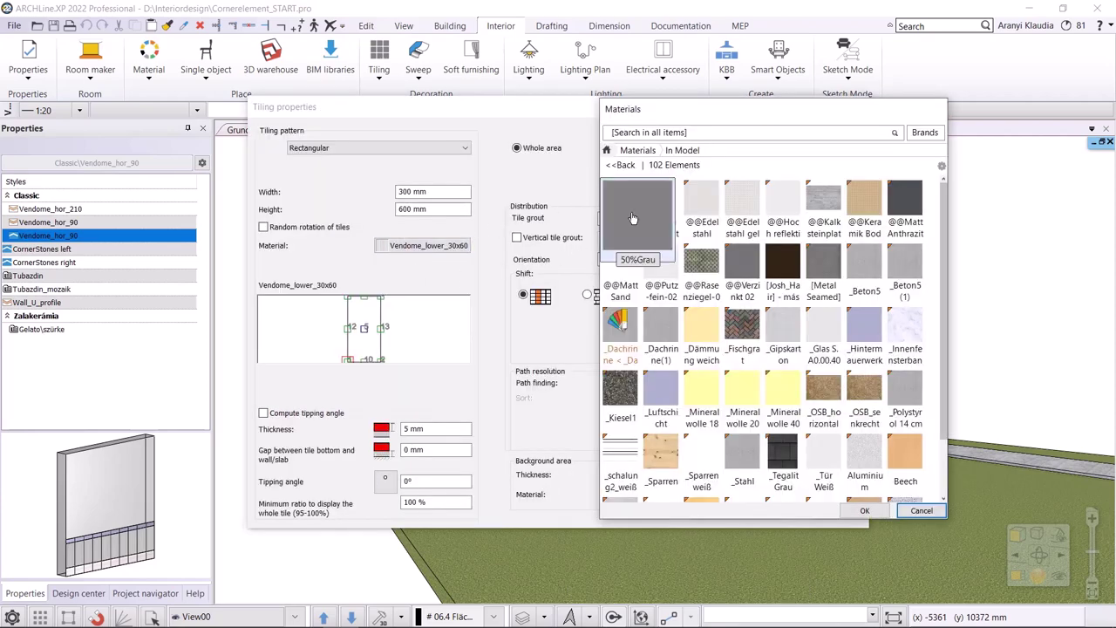
left_click(607, 150)
left_click(623, 133)
type("Jura")
key("Return")
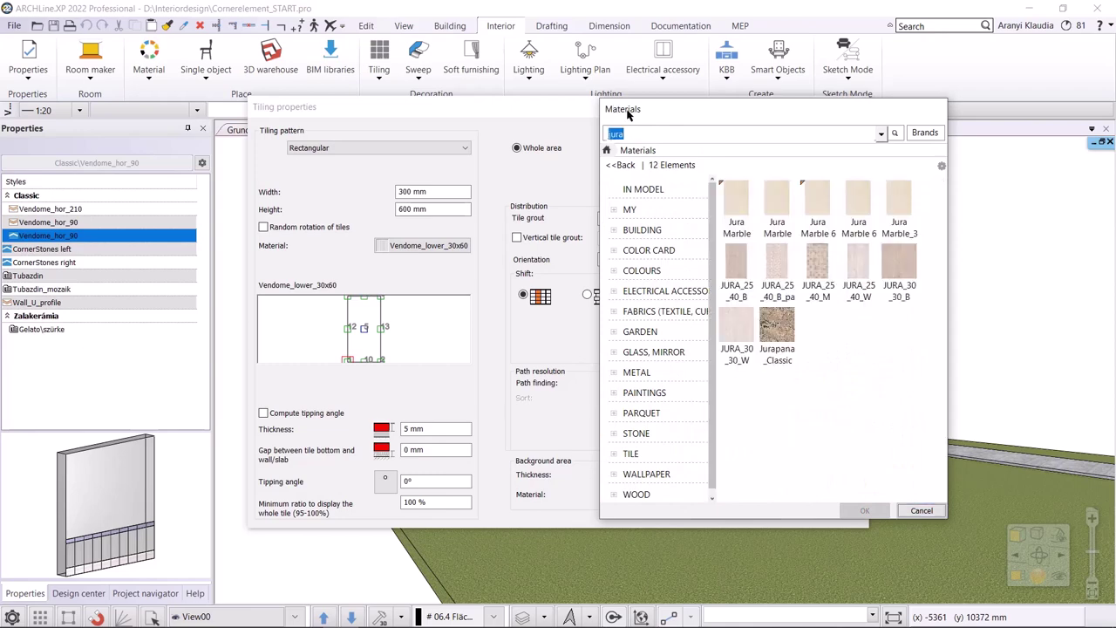
left_click(834, 213)
left_click(865, 510)
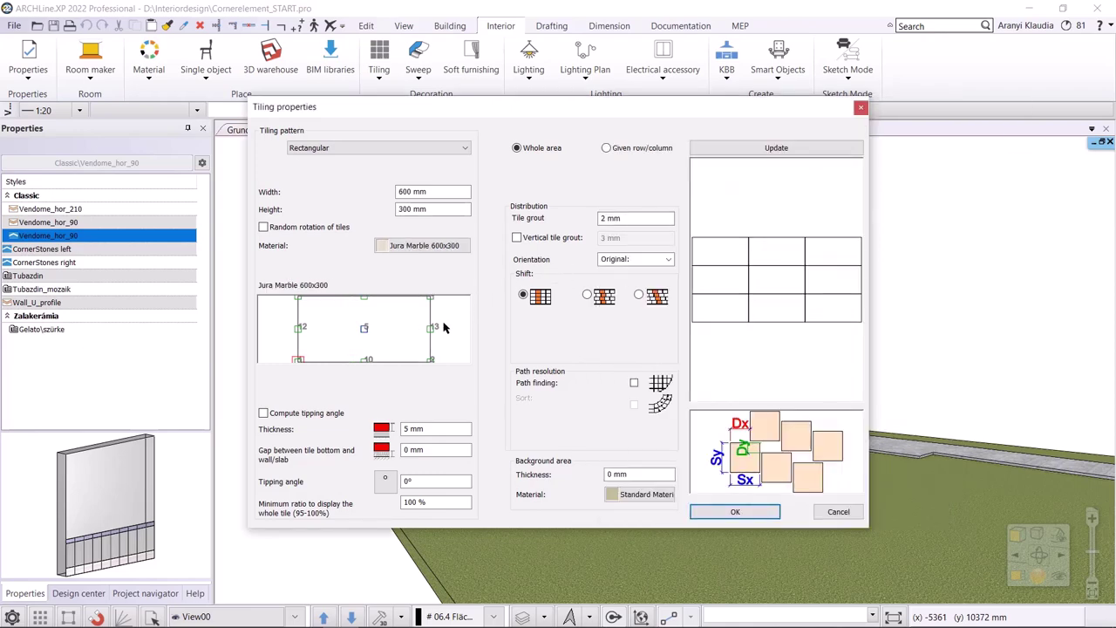
- Set the tile thickness to 30 mm and limit the tiling pattern to 1 column
left_click(434, 427)
double_click(433, 427)
type("30 mm")
left_click(608, 148)
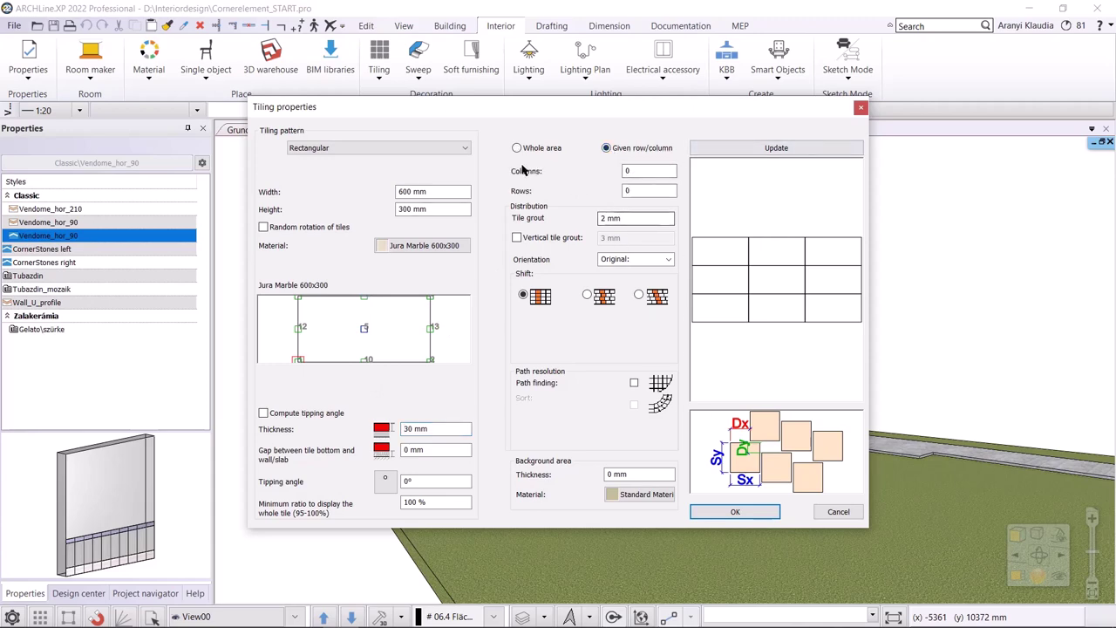
double_click(635, 171)
type("1")
- Enable a separate vertical tile grout of 300 mm, update the preview and accept the tiling pattern
left_click(524, 239)
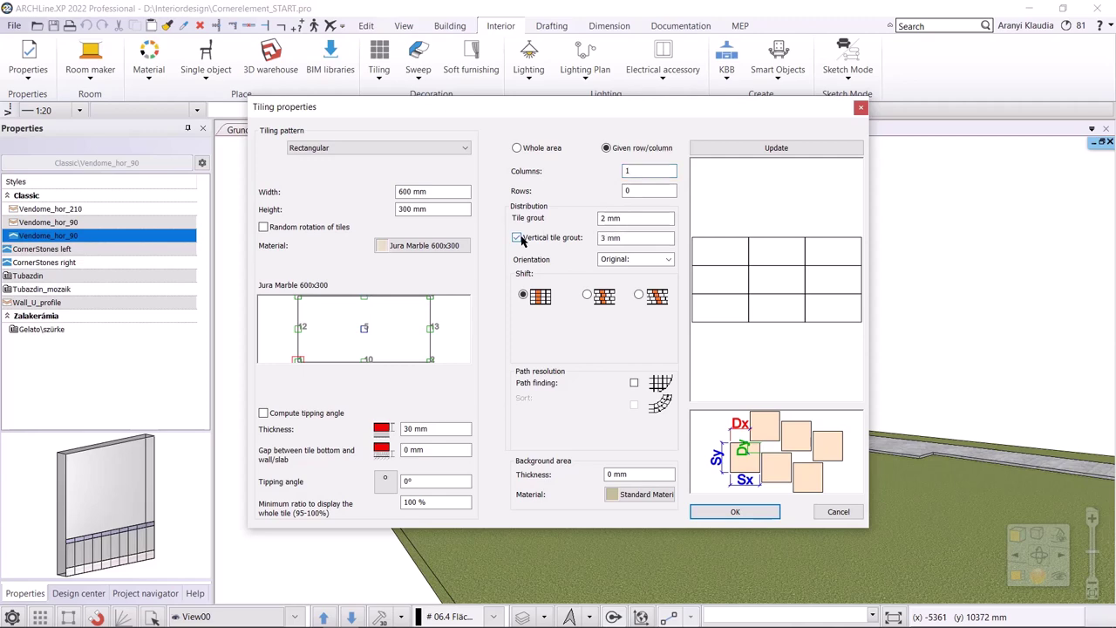
double_click(627, 238)
type("300")
left_click(776, 148)
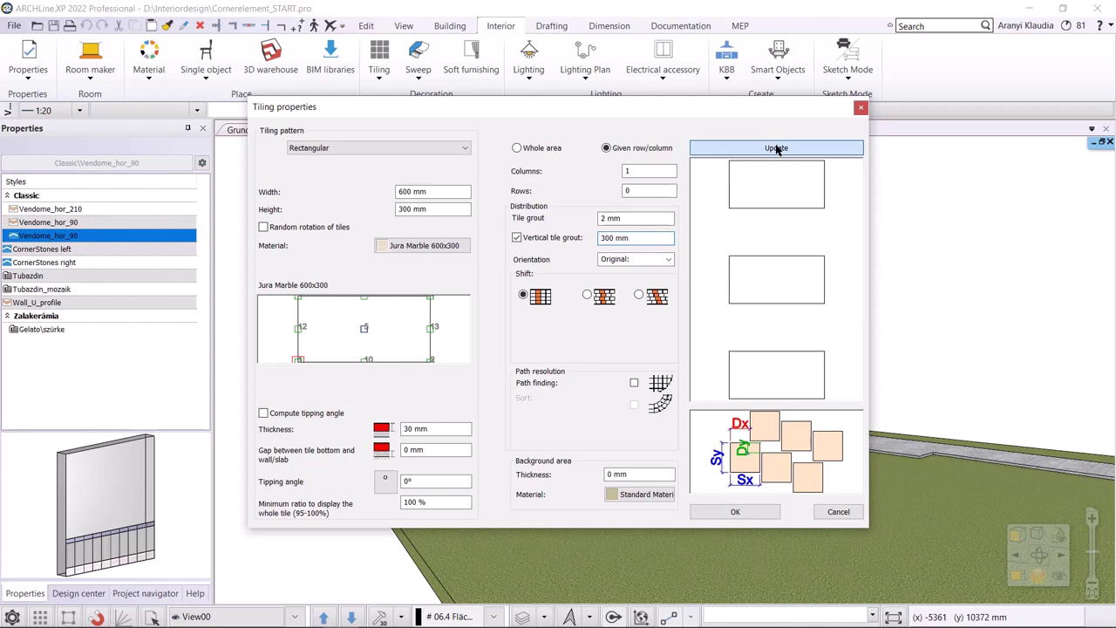
left_click(776, 149)
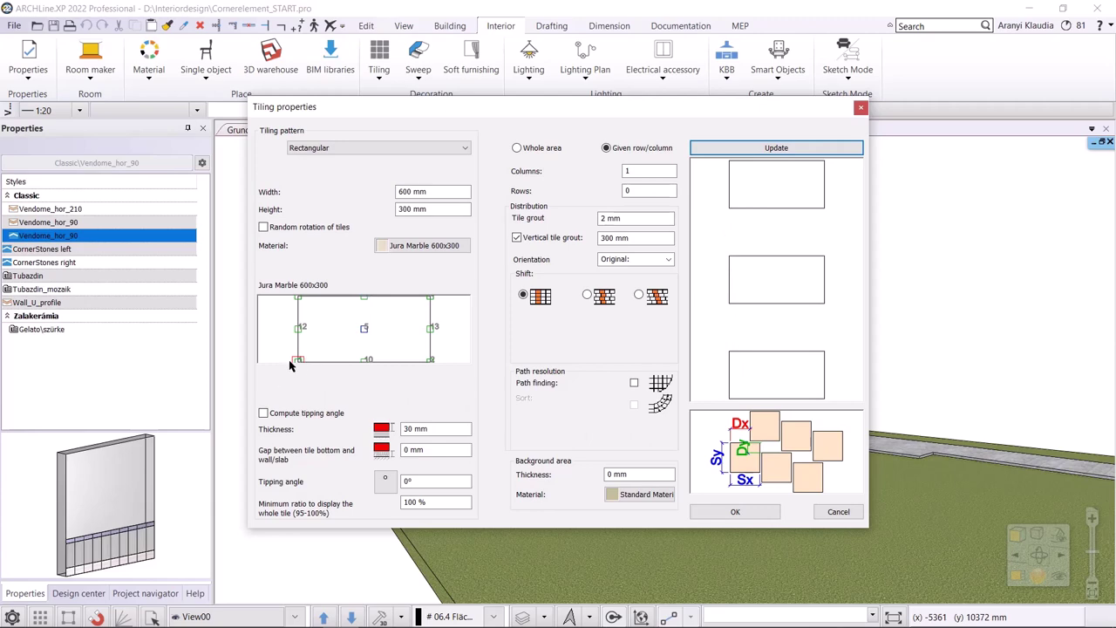
left_click(734, 512)
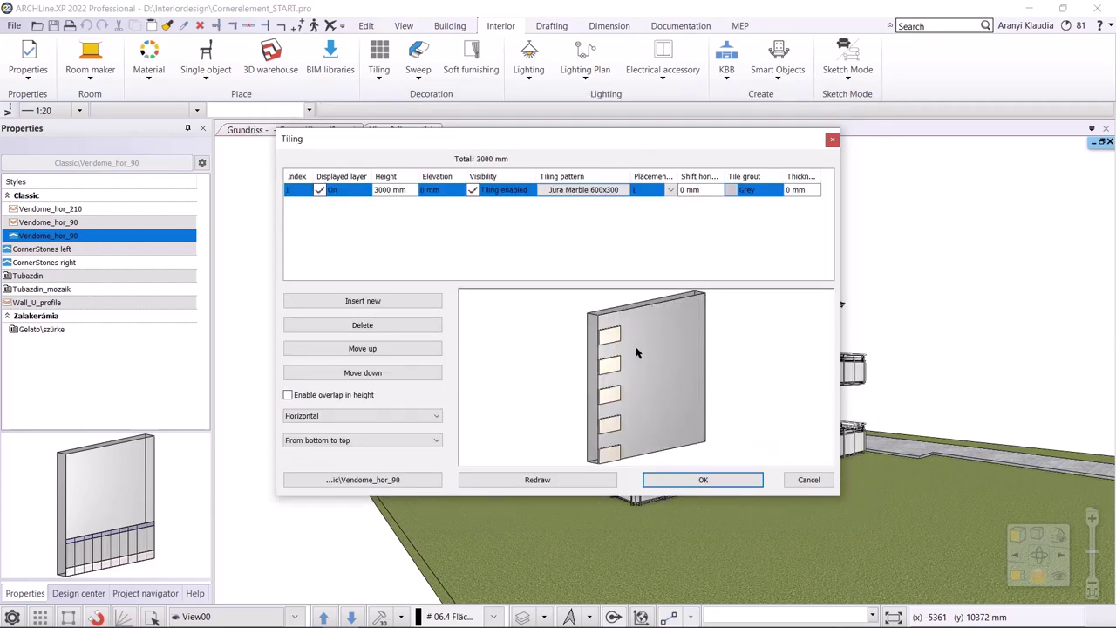
- Assign the _Sparren weiß material to the tile grout, redraw the preview and keep the row's placement at L
left_click(737, 192)
type("_")
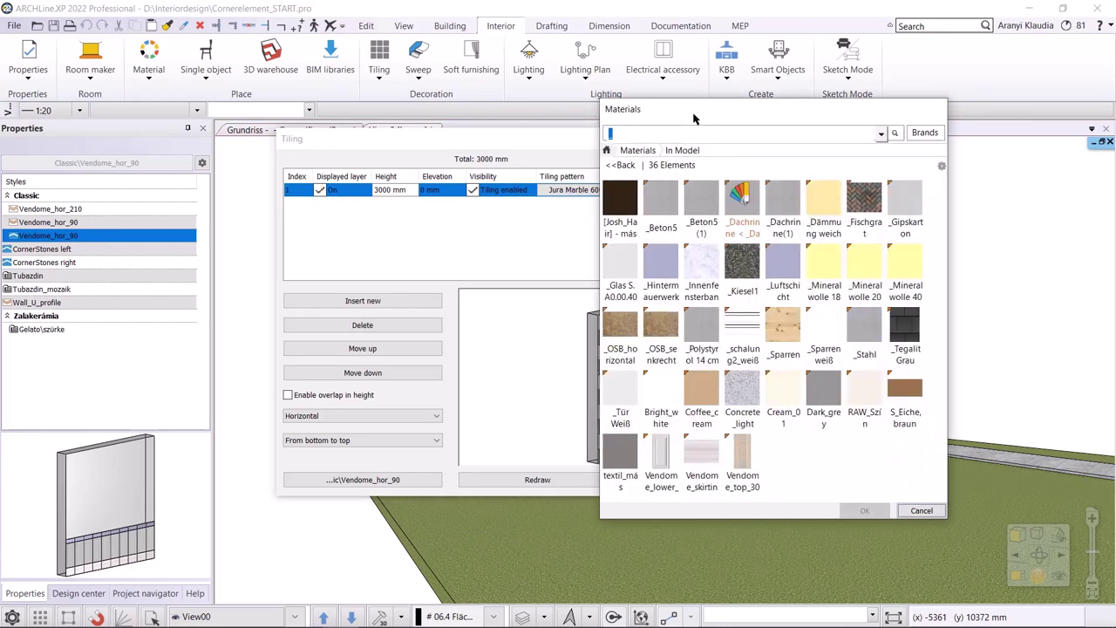
left_click(865, 510)
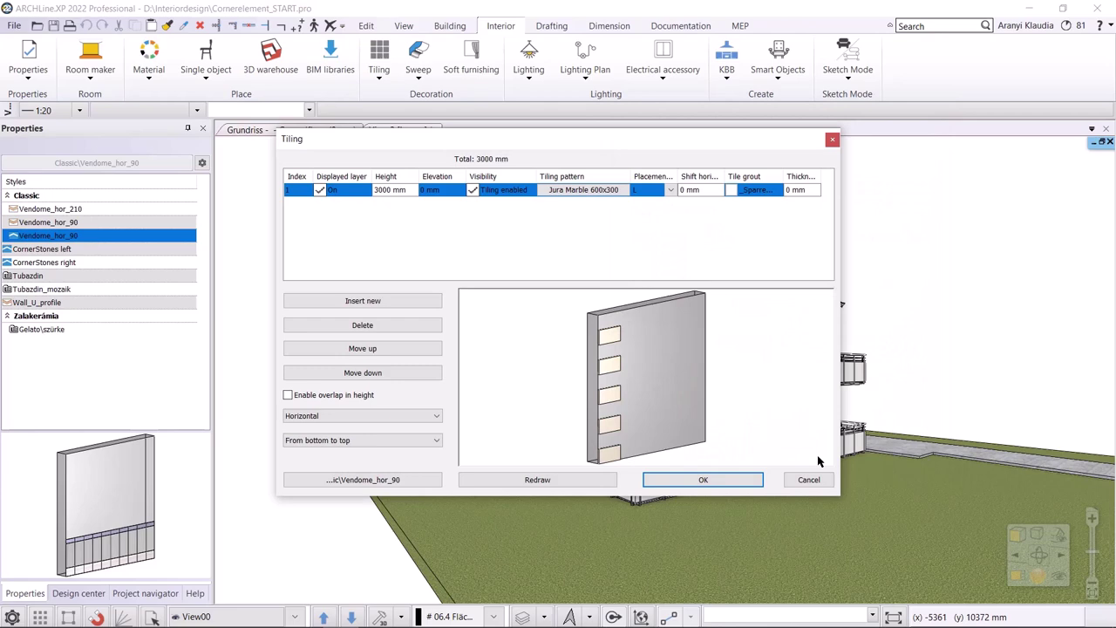
left_click(523, 480)
left_click(671, 191)
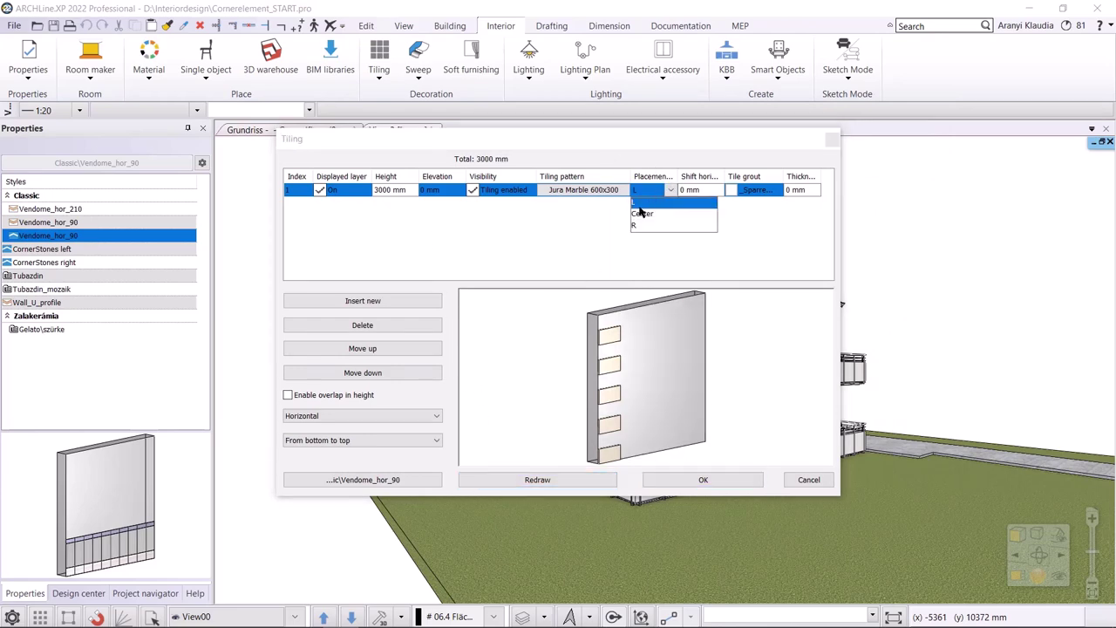
left_click(642, 207)
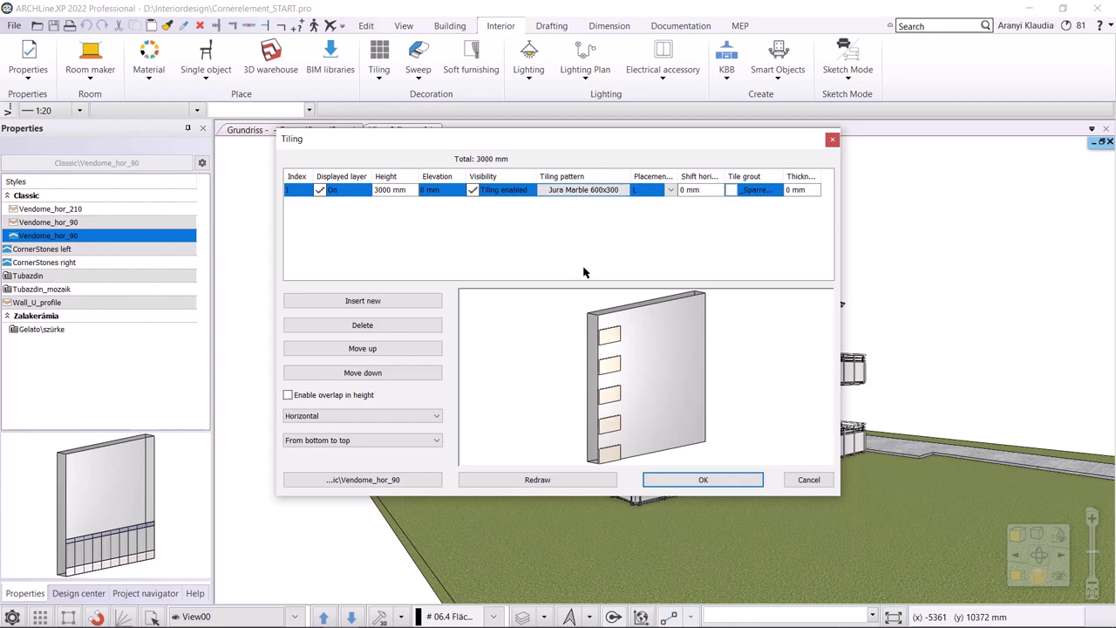
- Enable overlap in height and insert a second tiling row at an elevation of 300 mm
left_click(293, 397)
left_click(361, 305)
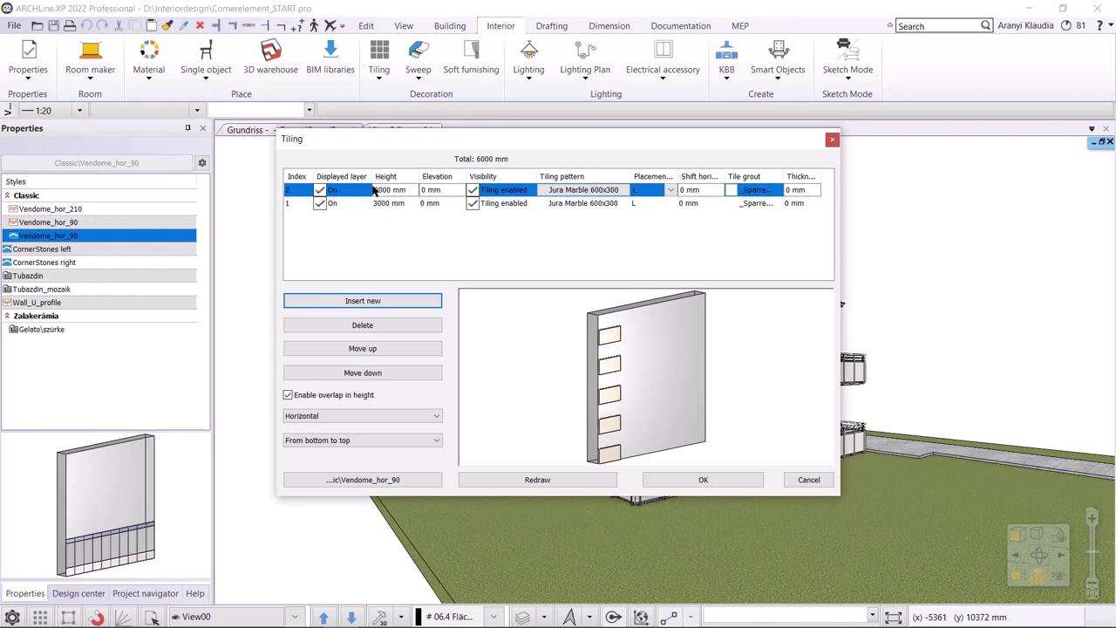
left_click(444, 193)
type("300")
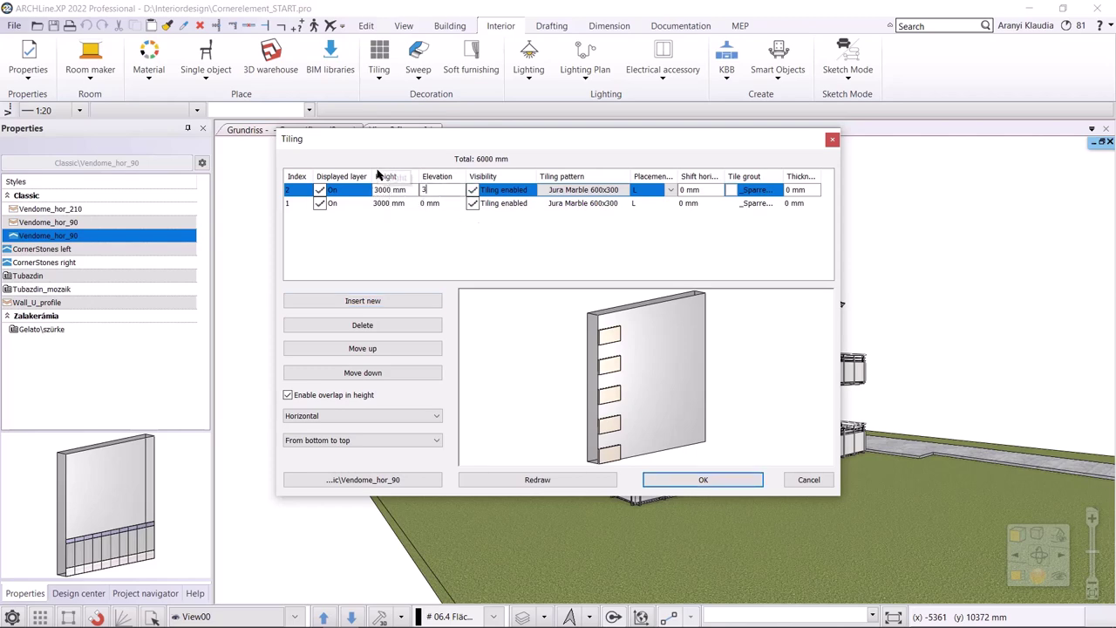
key("Return")
- Find "jura" in the material library and change the second row's tiling pattern to Jura Marble_300x300
double_click(545, 189)
left_click(428, 246)
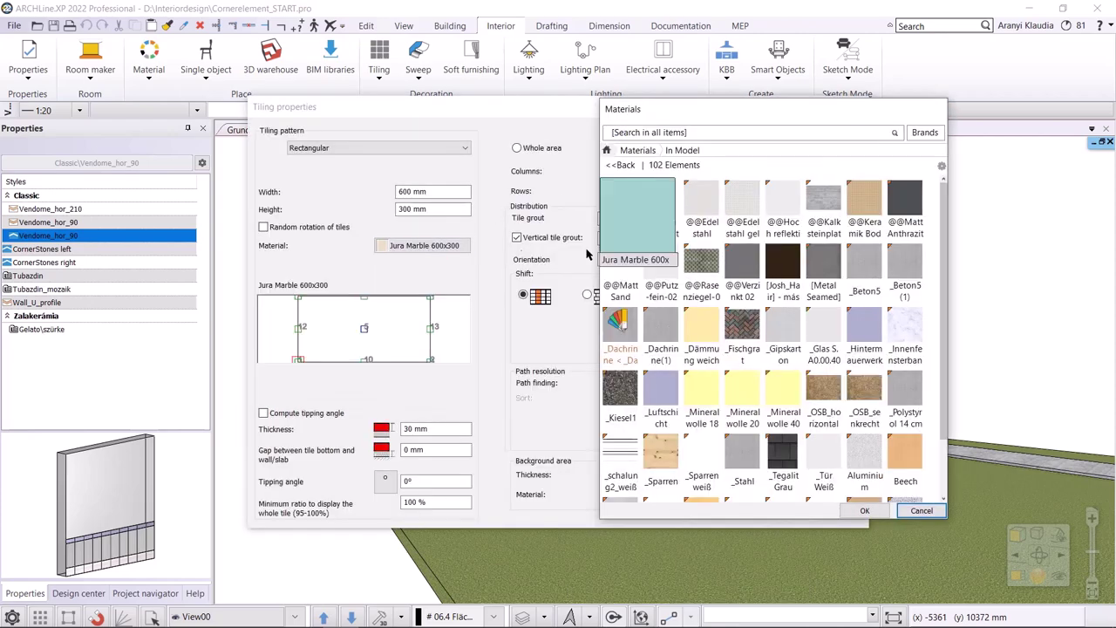
left_click(635, 131)
type("jura")
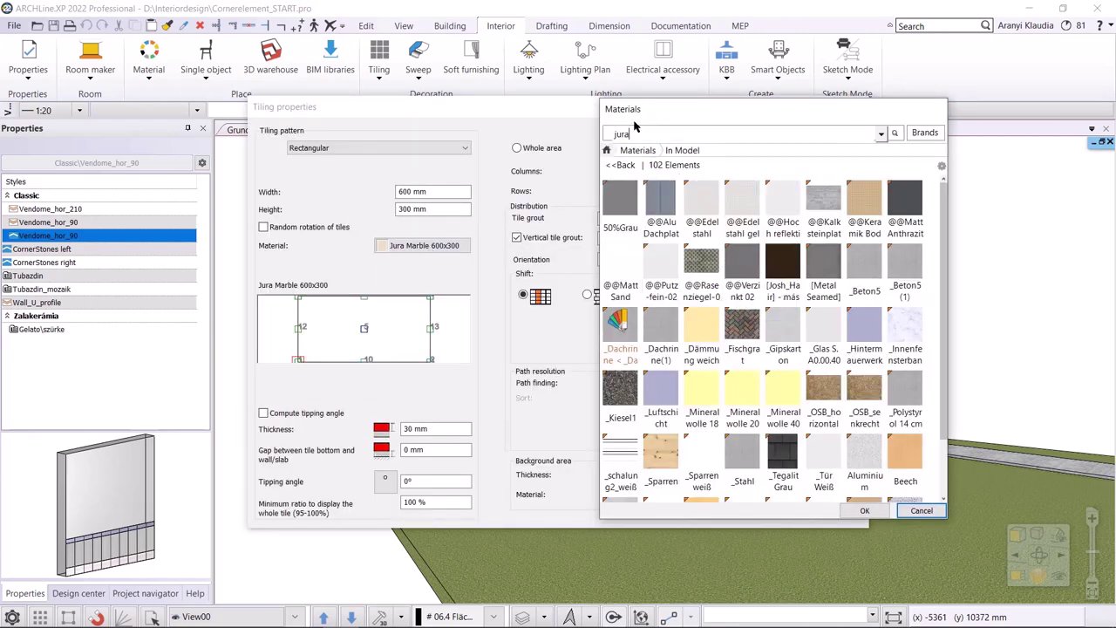
key("Return")
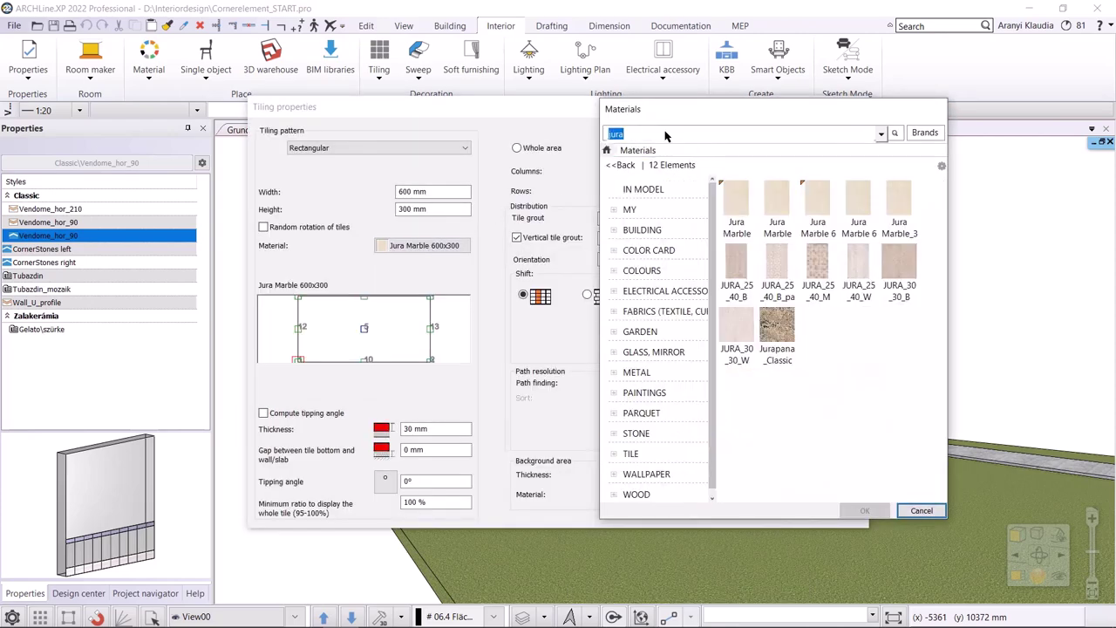
left_click(903, 213)
left_click(864, 510)
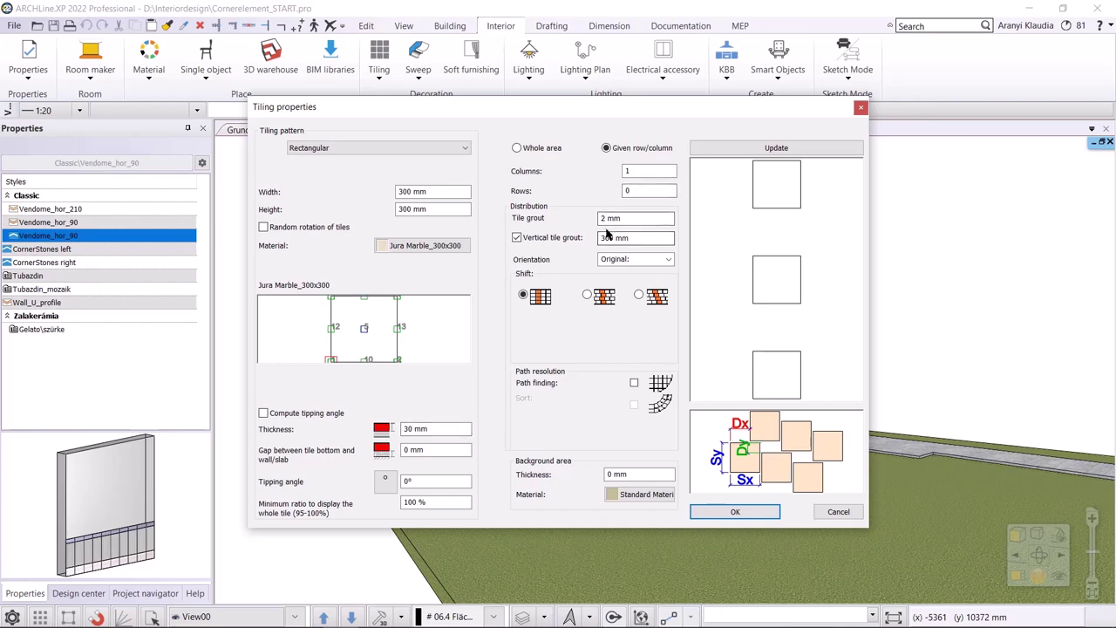
left_click(759, 518)
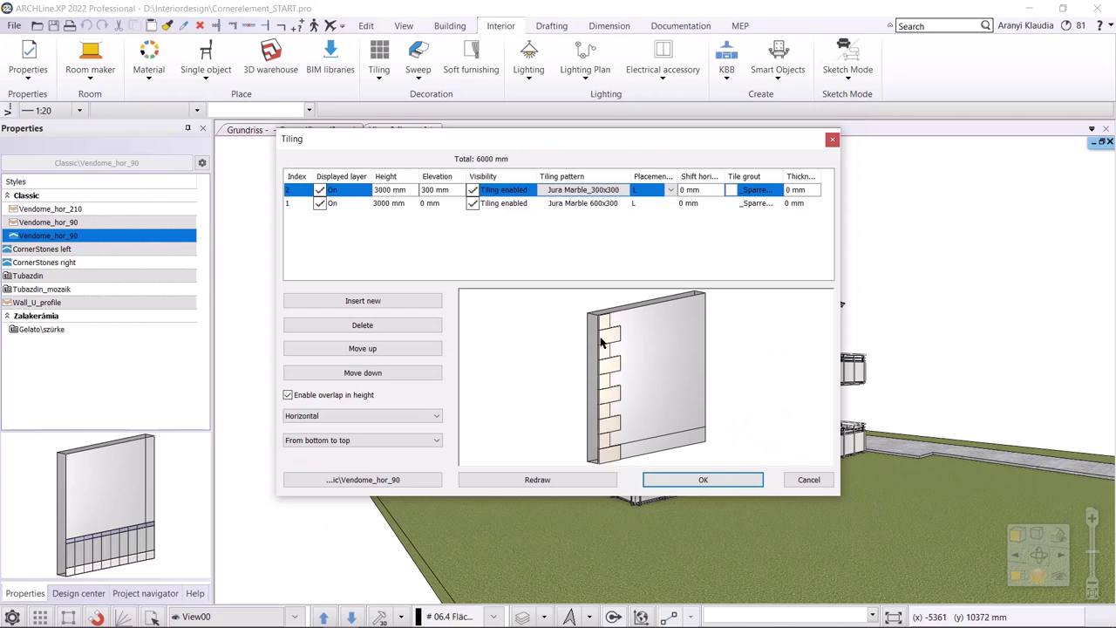
- Save the tiling as a new style named CornerStone_left2 without a folder, available in all projects
left_click(406, 480)
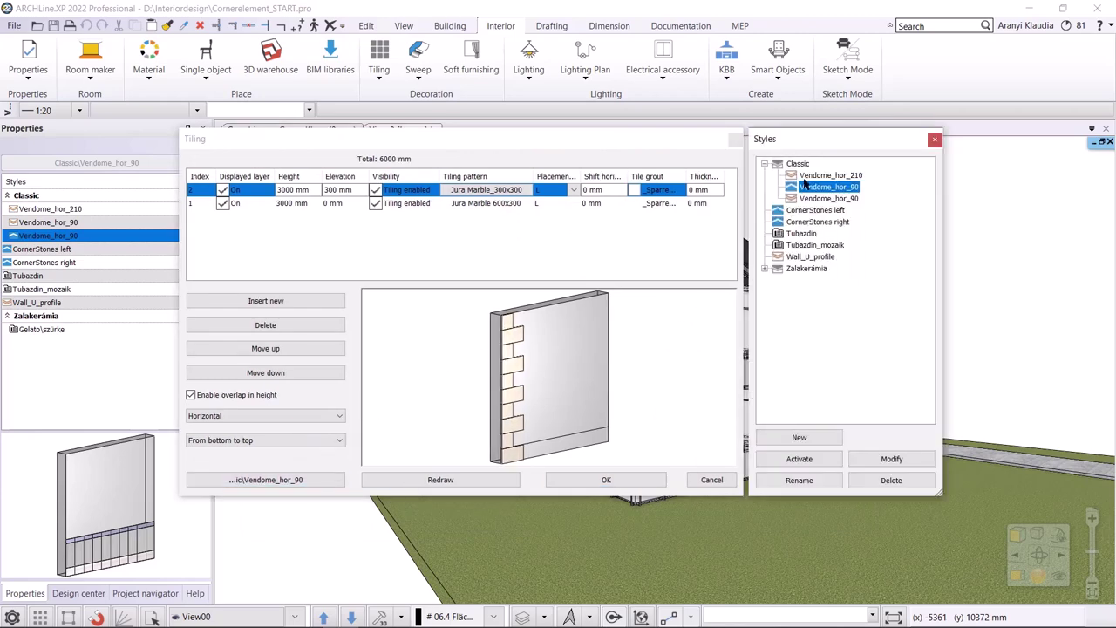
left_click(799, 437)
type("C")
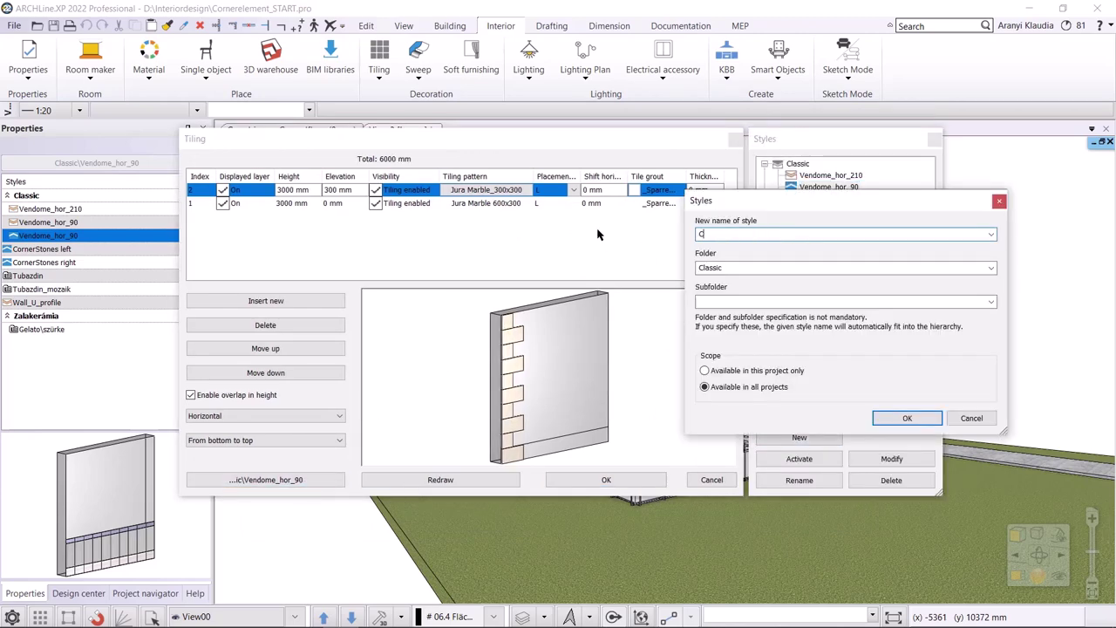
type("ornerStone_left2")
double_click(752, 264)
key("BackSpace")
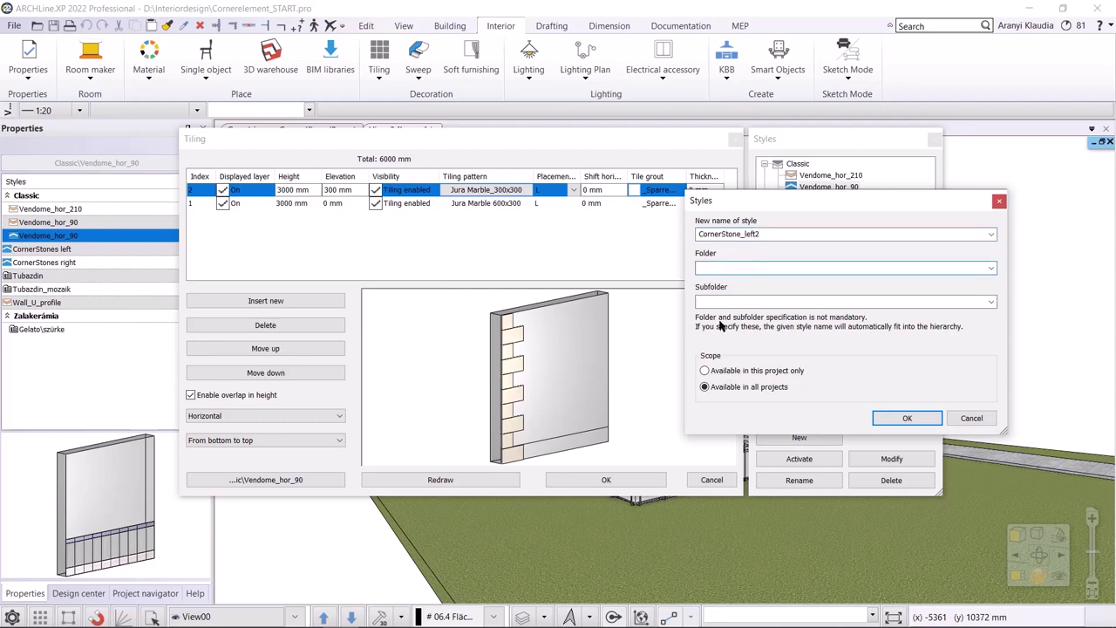
left_click(909, 418)
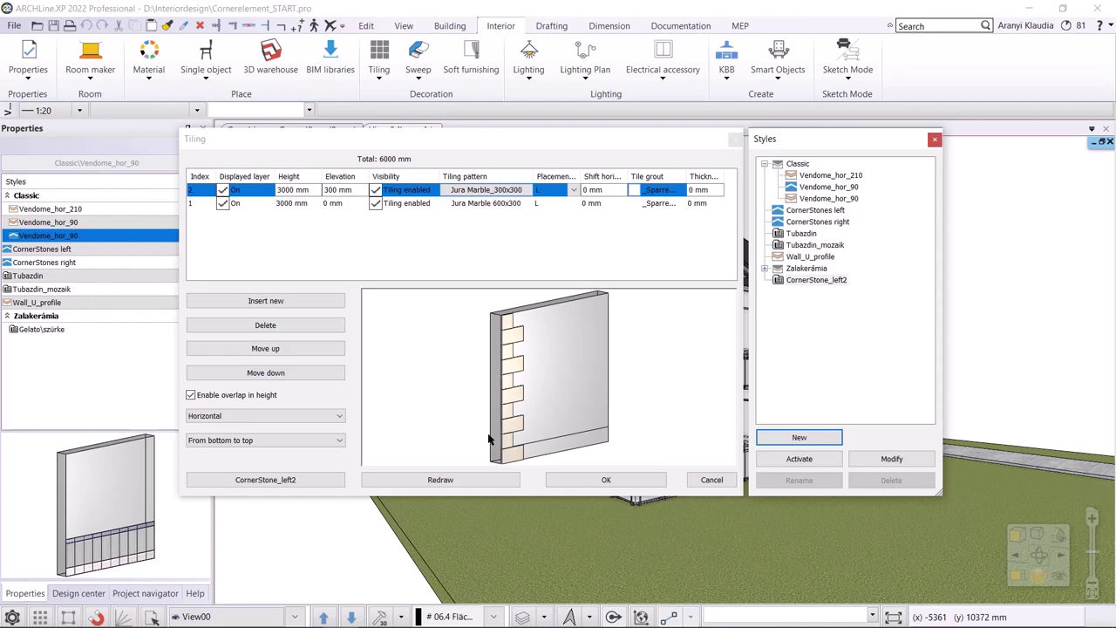
- Move the tile origin to the lower-right corner point in both the 300x300 and 600x300 tiling patterns
left_click(486, 190)
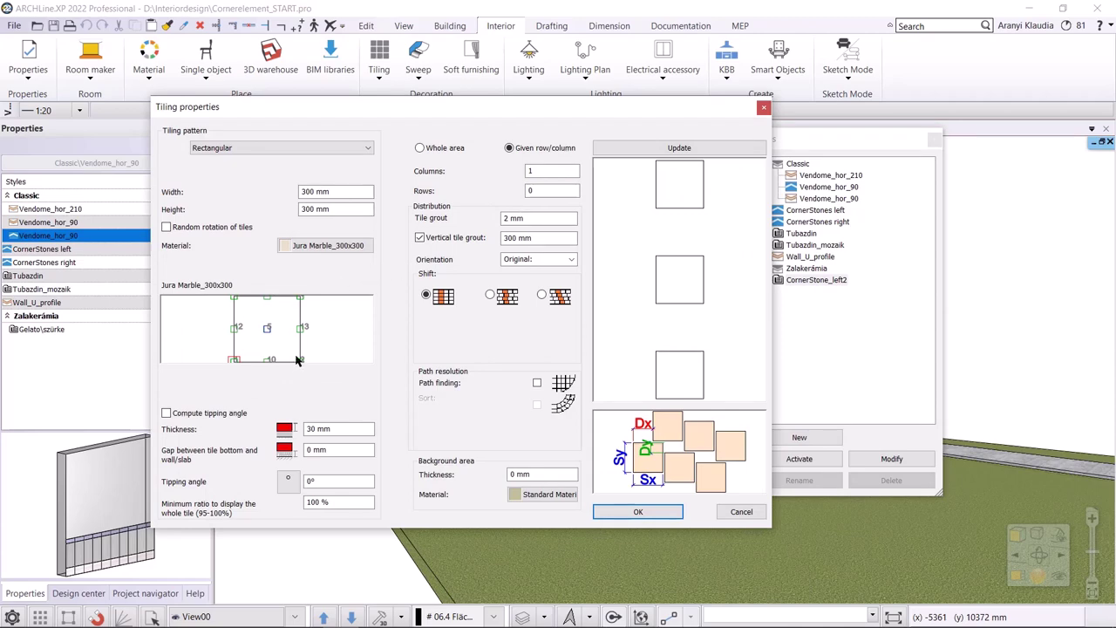
left_click(638, 511)
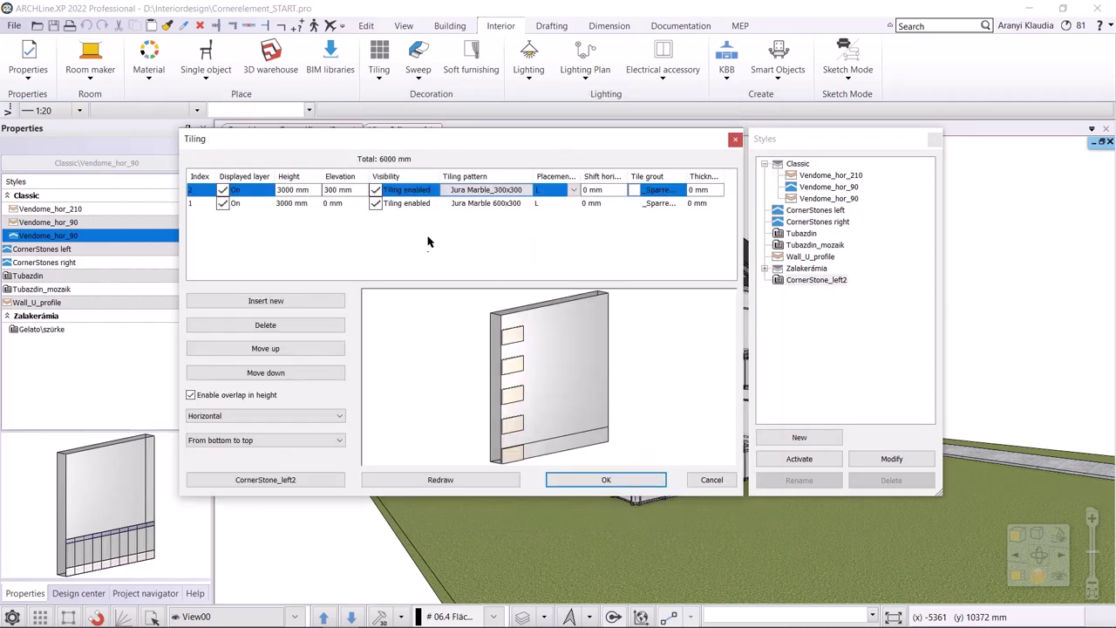
left_click(486, 203)
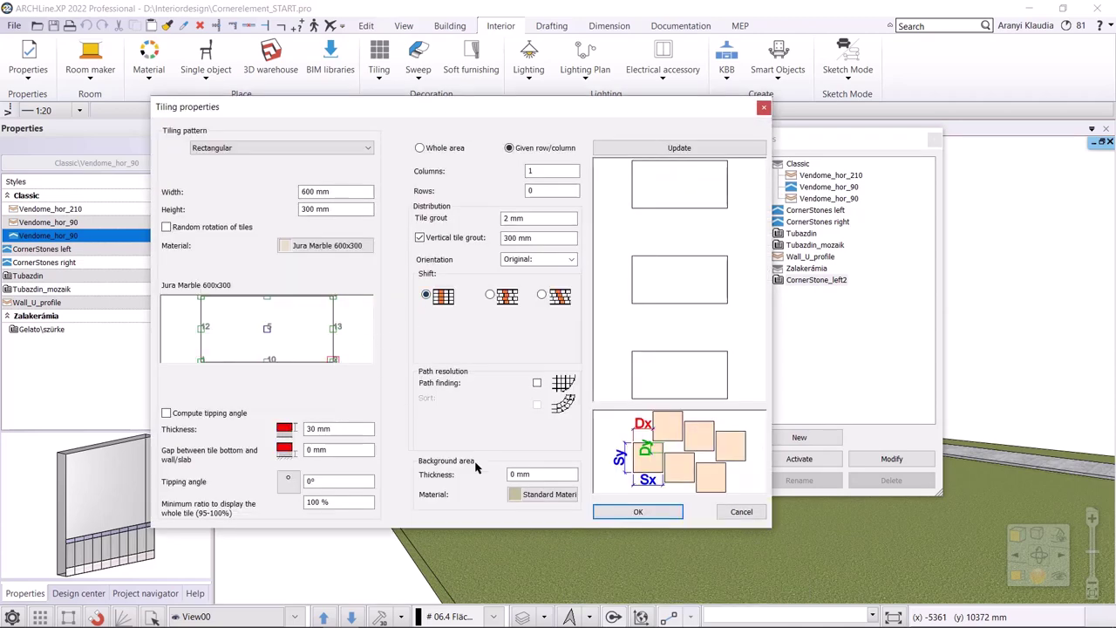
left_click(608, 511)
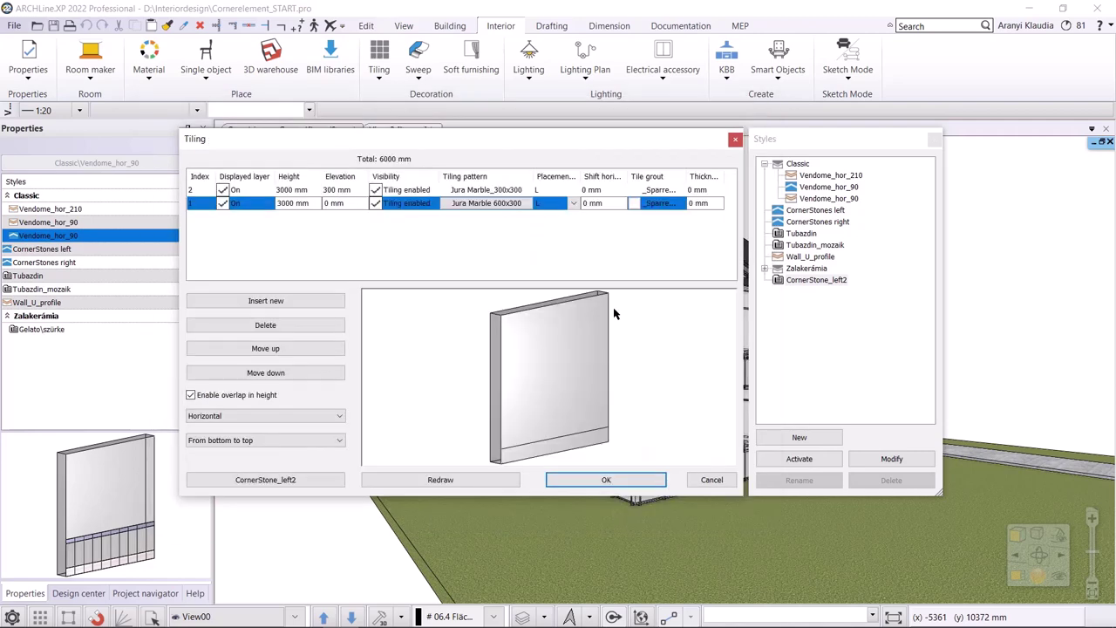
- Set the placement of both Jura Marble tiling rows to R and redraw the tiling preview
left_click(575, 190)
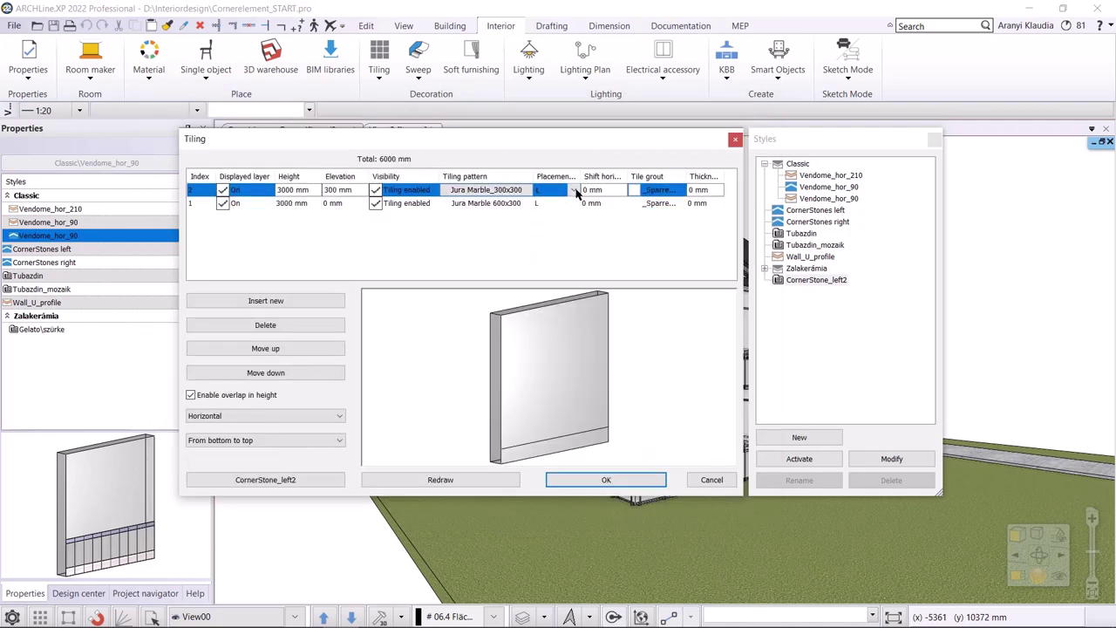
left_click(576, 192)
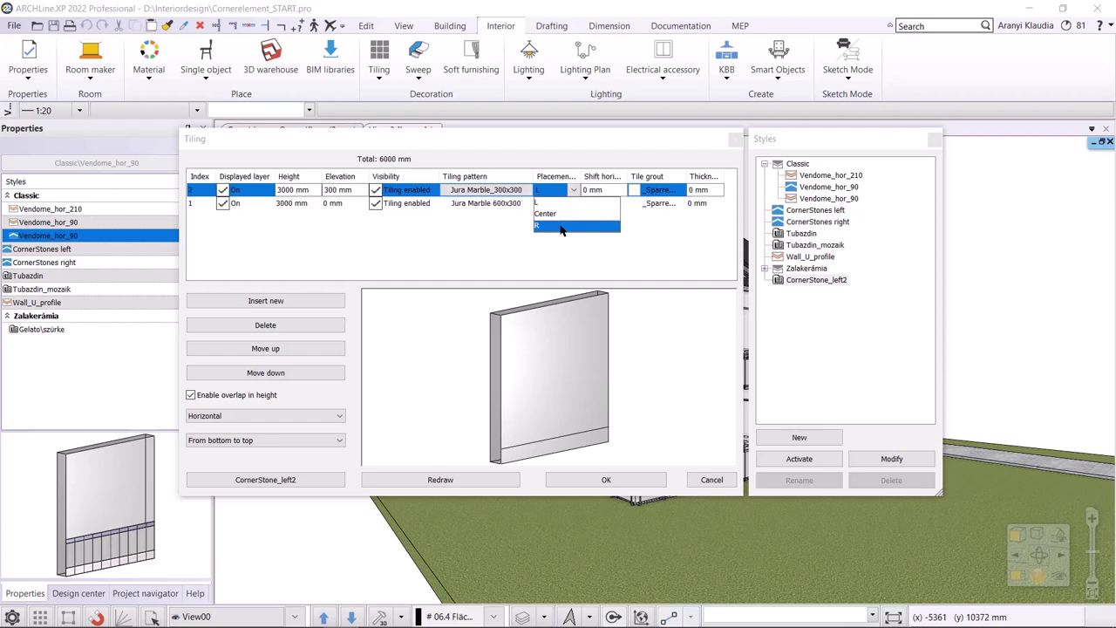
left_click(561, 226)
left_click(575, 204)
left_click(575, 204)
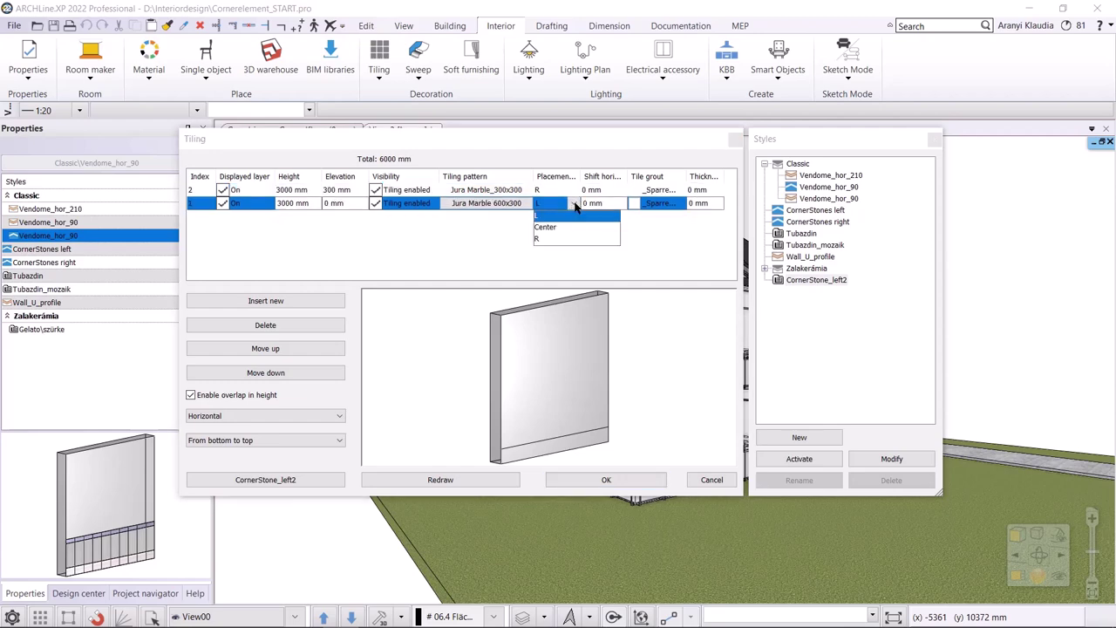
left_click(559, 239)
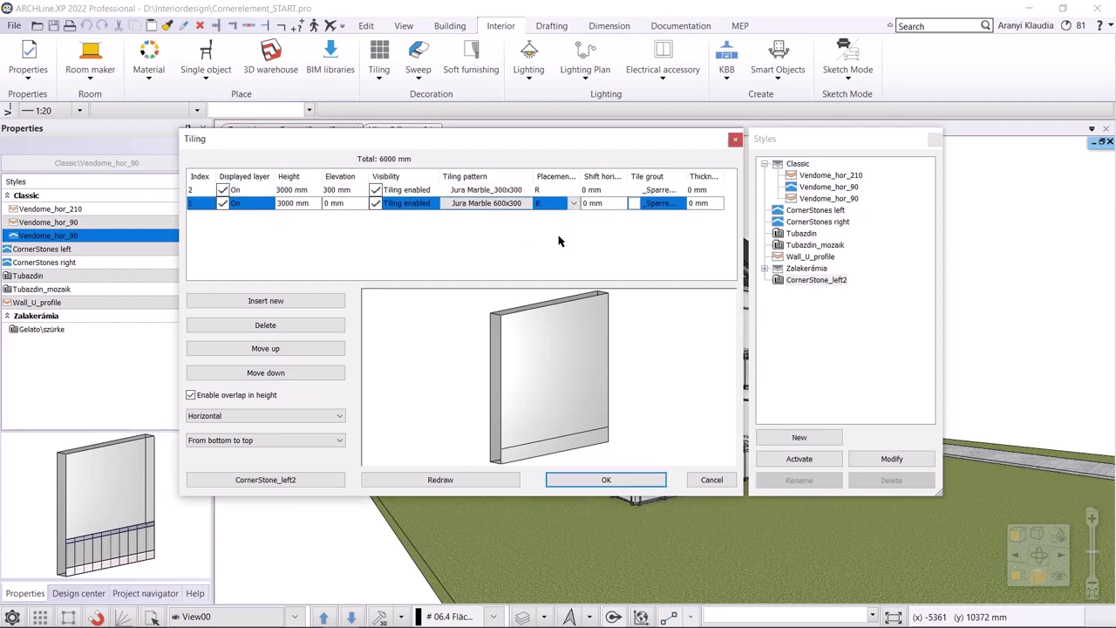
left_click(484, 481)
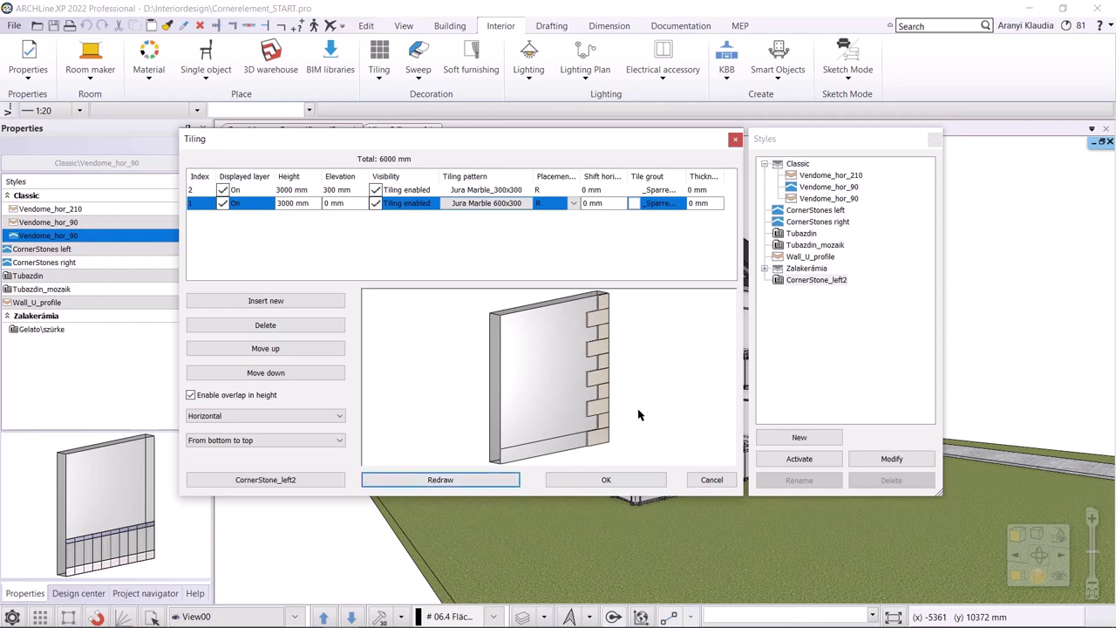
- Save the tiling as a new style named Cornerstone_rigth2, available in all projects, and accept the tiling settings
left_click(800, 437)
left_click_drag(765, 234, 746, 234)
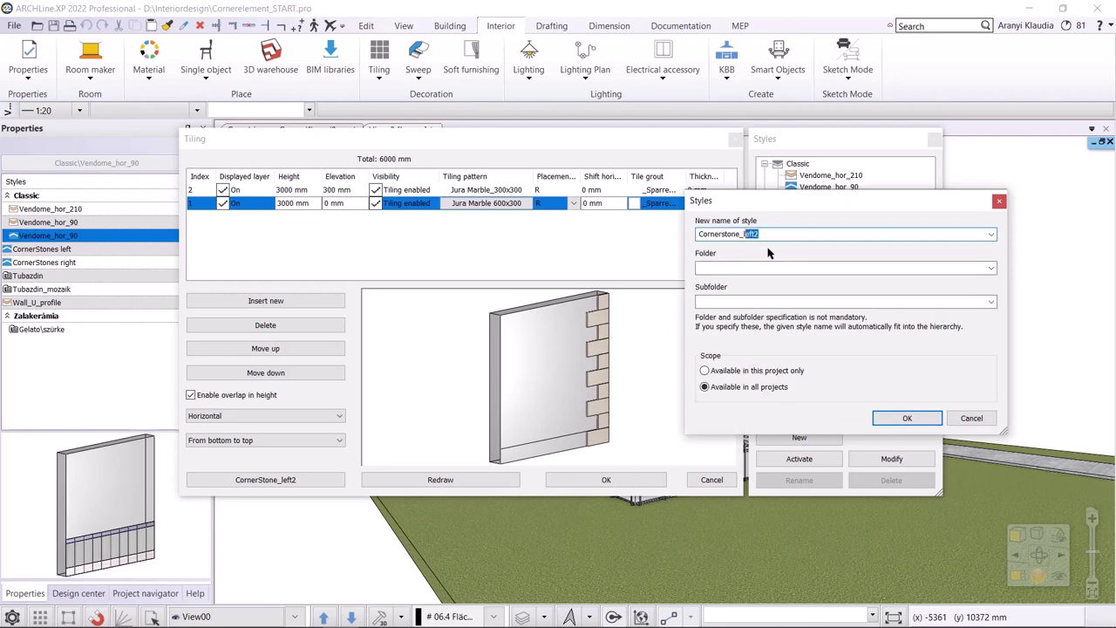
type("rigth")
left_click(907, 417)
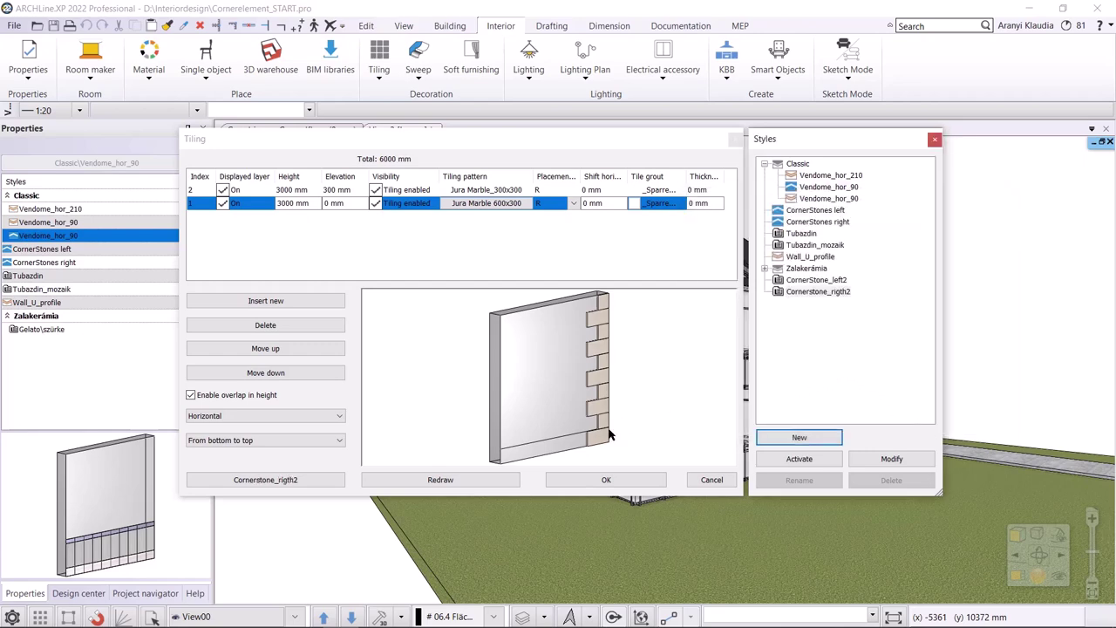
left_click(592, 481)
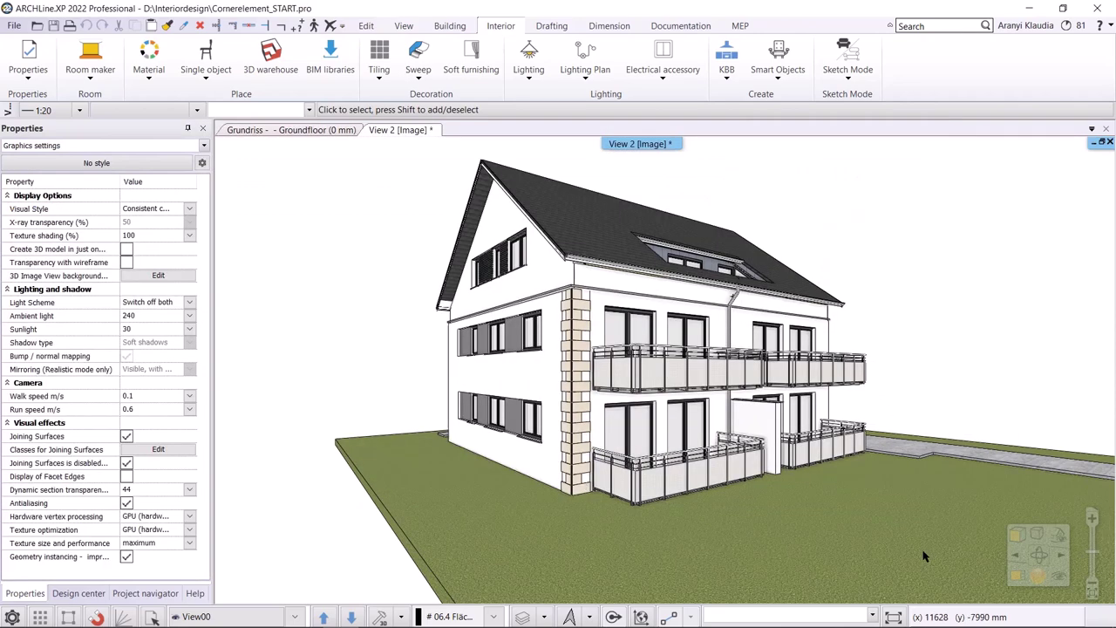
- Place the Cornerstone_rigth2 tiling style on the ground-floor entrance-side wall, replace it with CornerStone_left2, and finish the placement
left_click(1059, 534)
left_click(1025, 456)
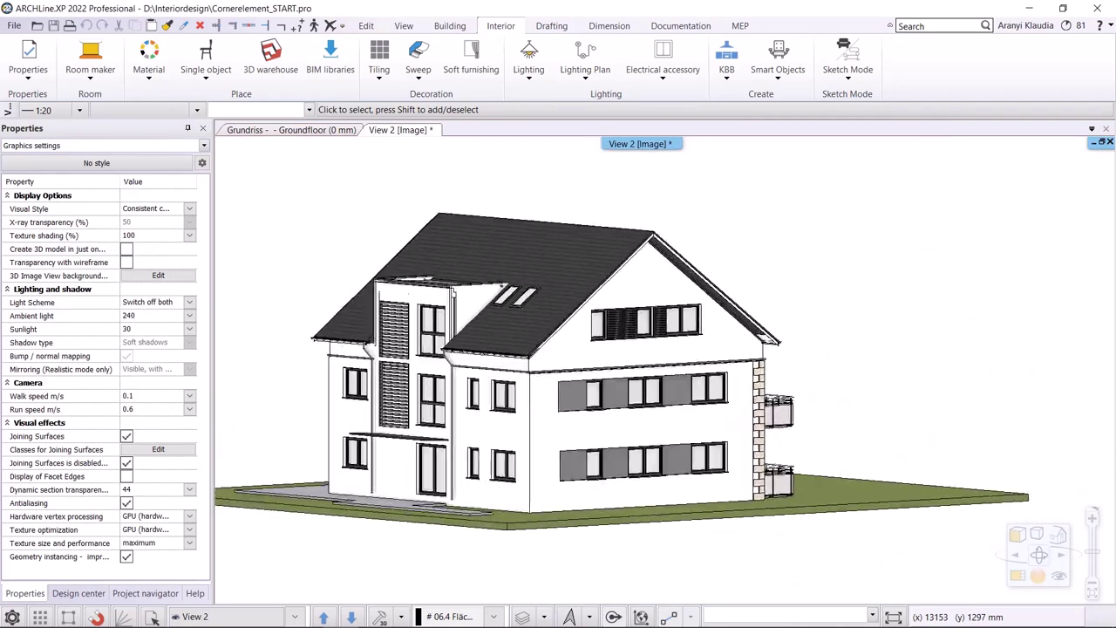
scroll(646, 311, "up", 2)
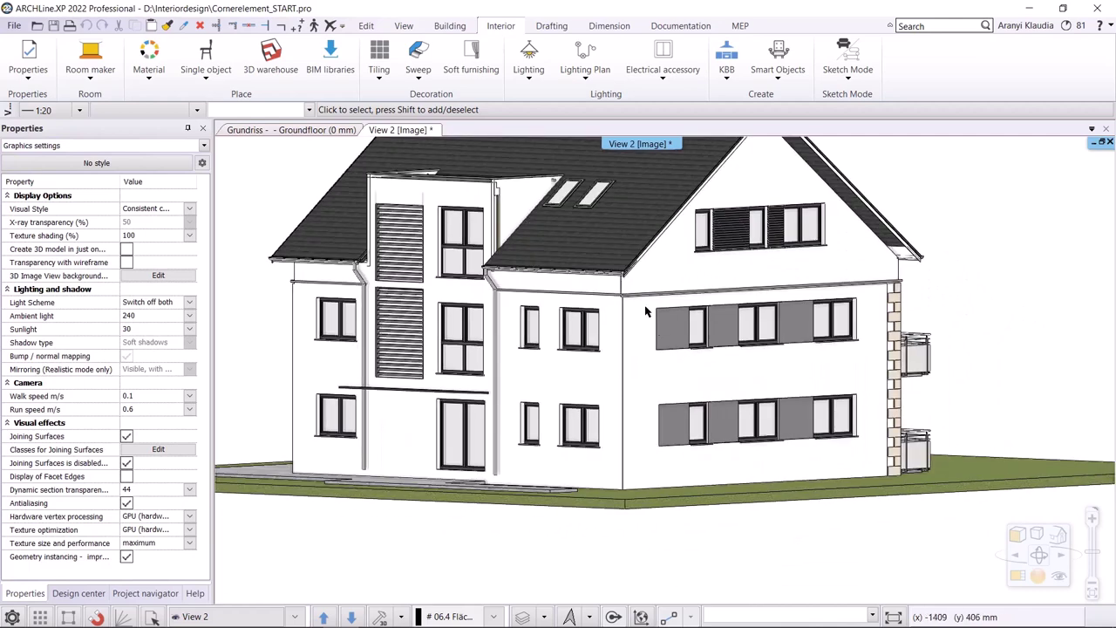
middle_click_drag(646, 311, 646, 348)
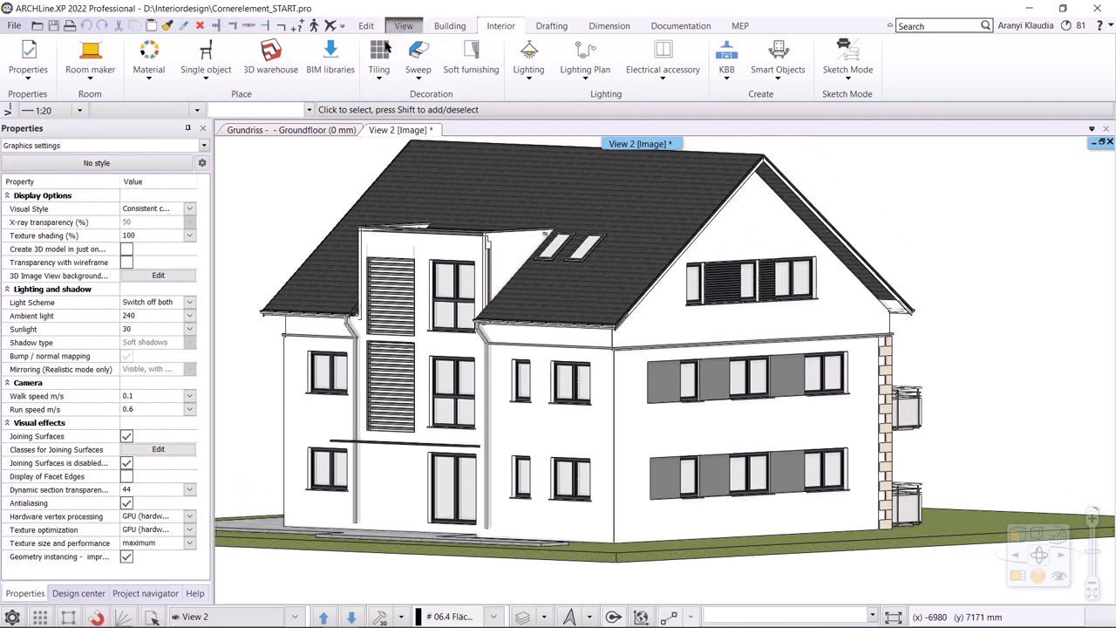
left_click(384, 75)
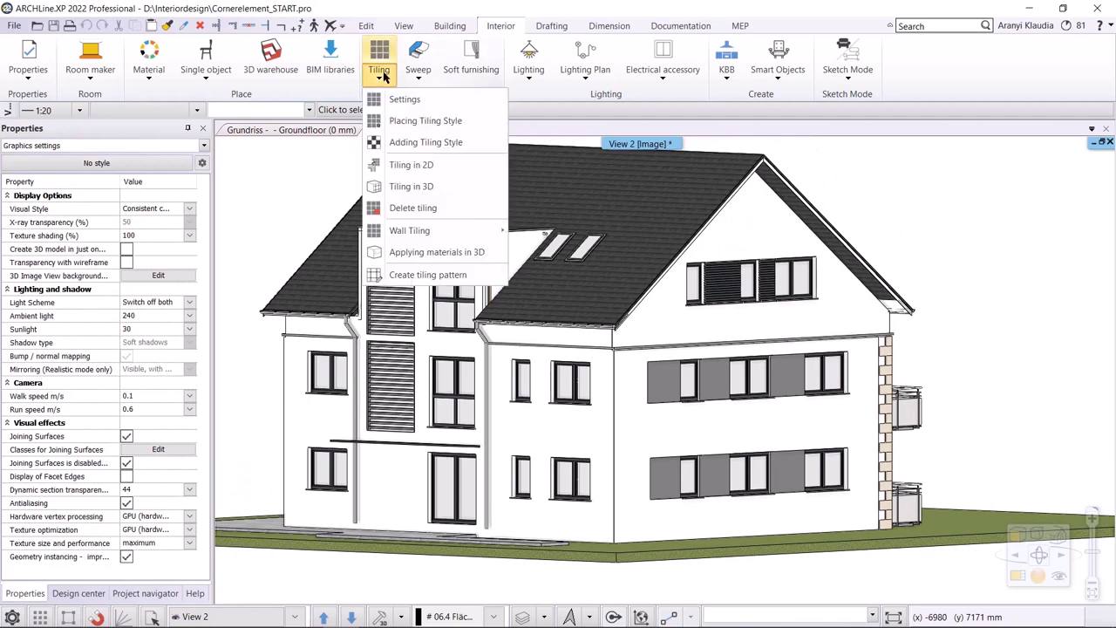
left_click(431, 124)
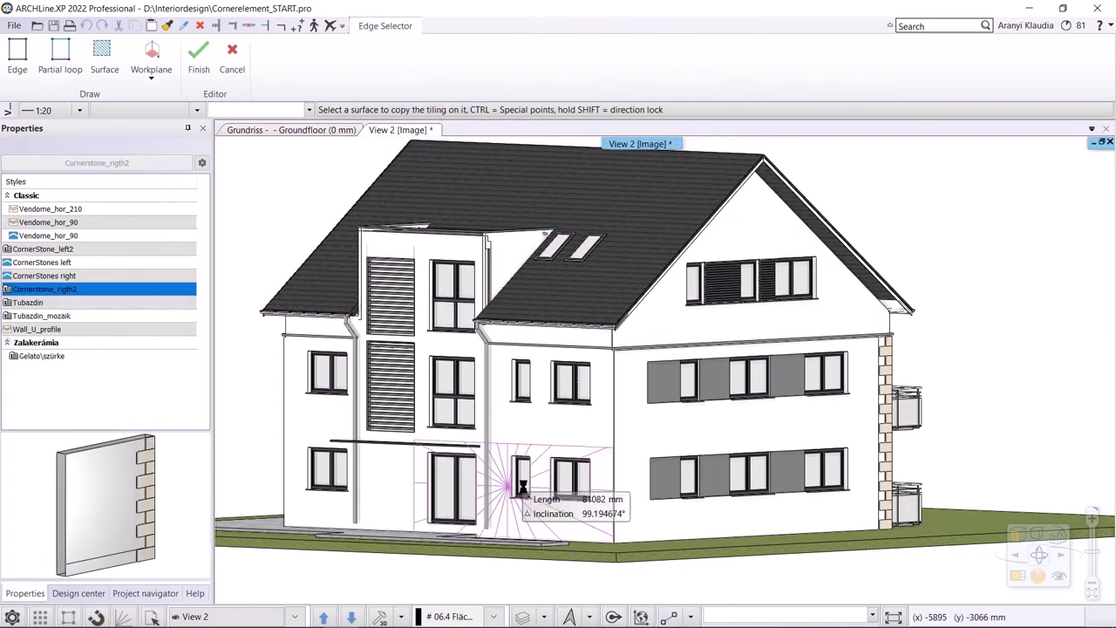
left_click(601, 491)
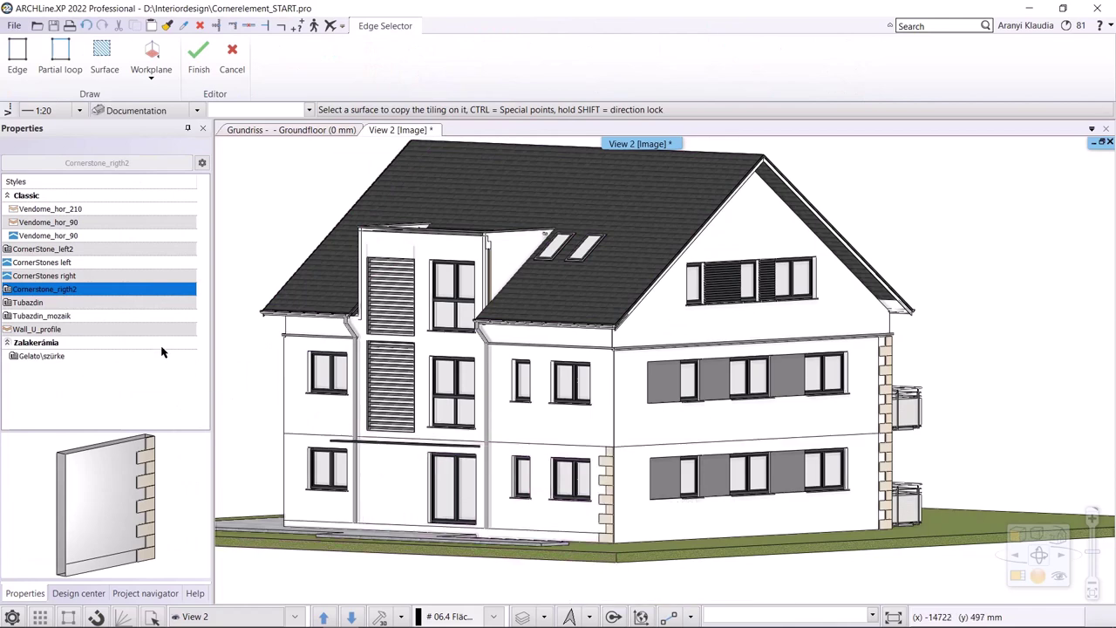
left_click(87, 251)
left_click(347, 510)
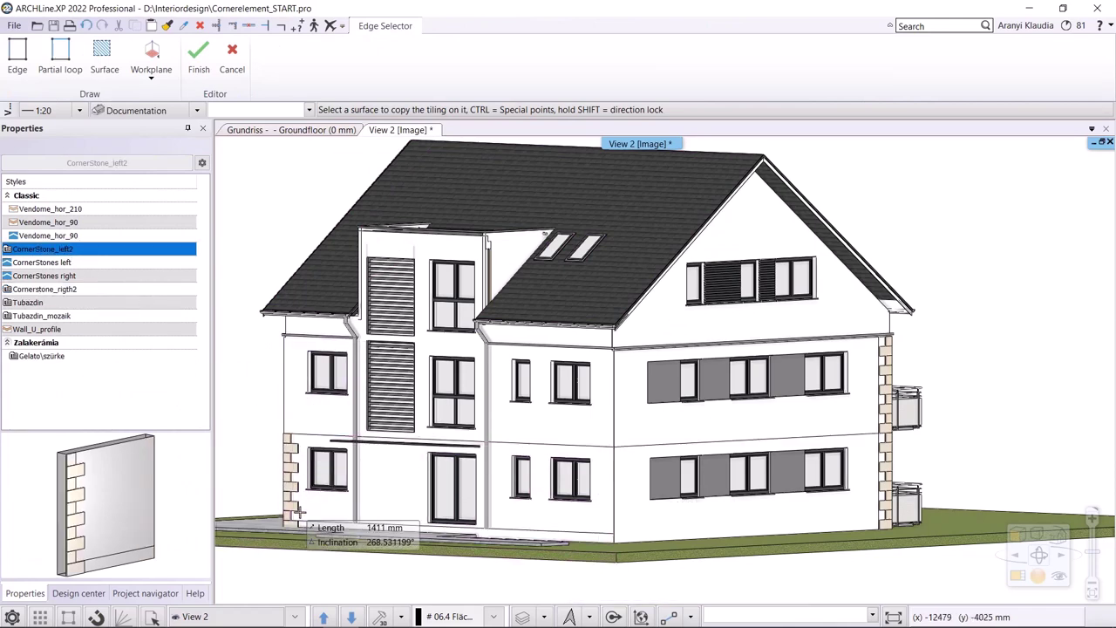
left_click(198, 58)
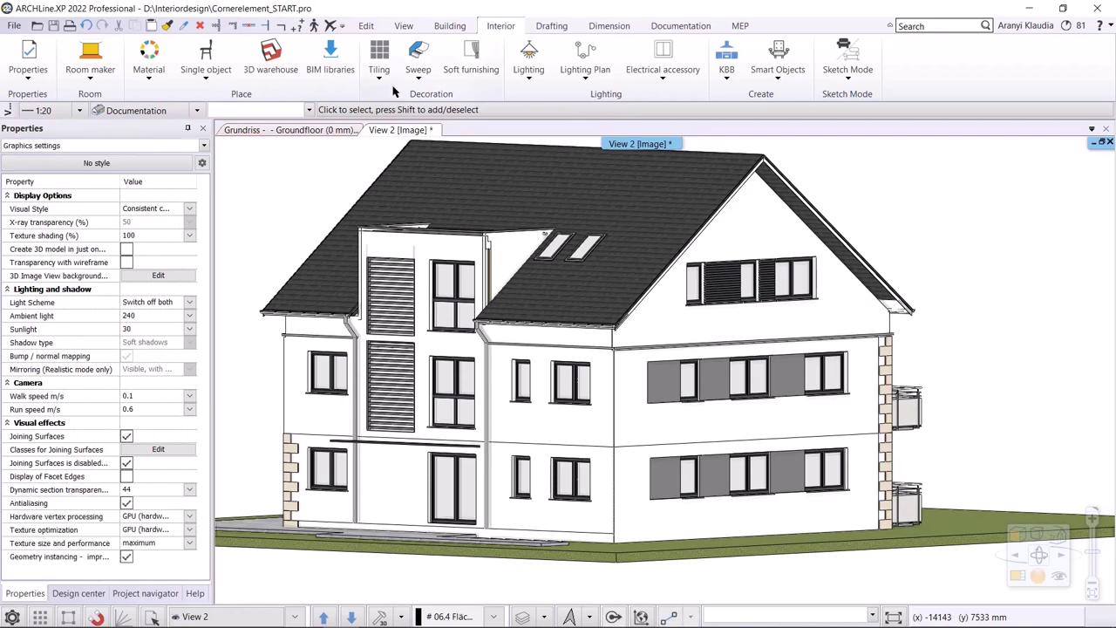
- Use Adding Tiling Style to add Cornerstone_rigth2 to the ground-floor and upper-floor walls of the entrance facade
left_click(378, 84)
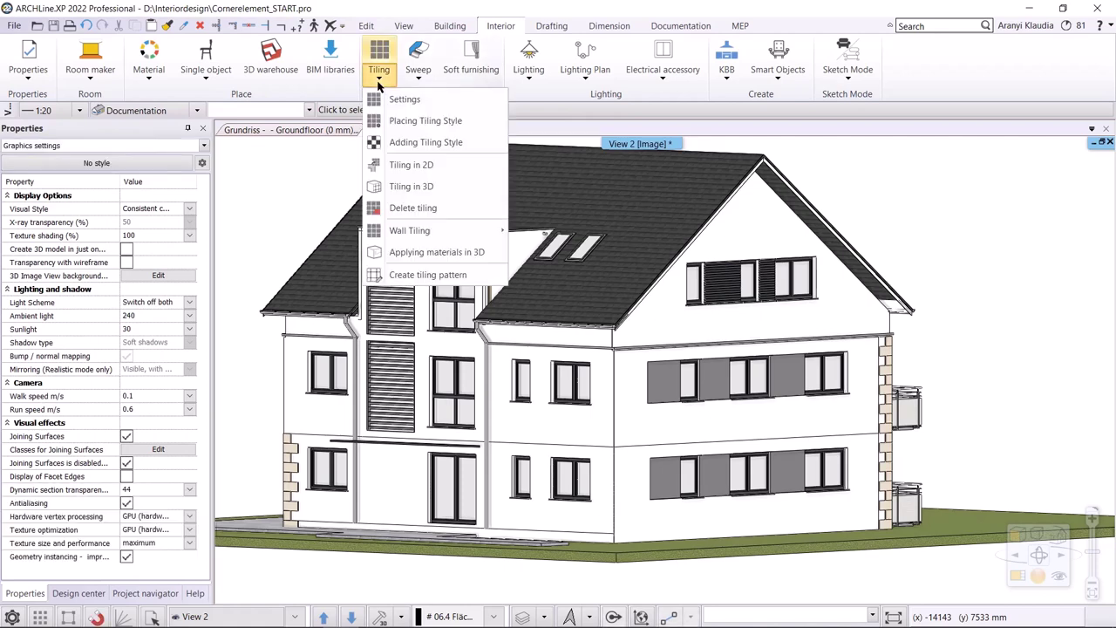
left_click(428, 145)
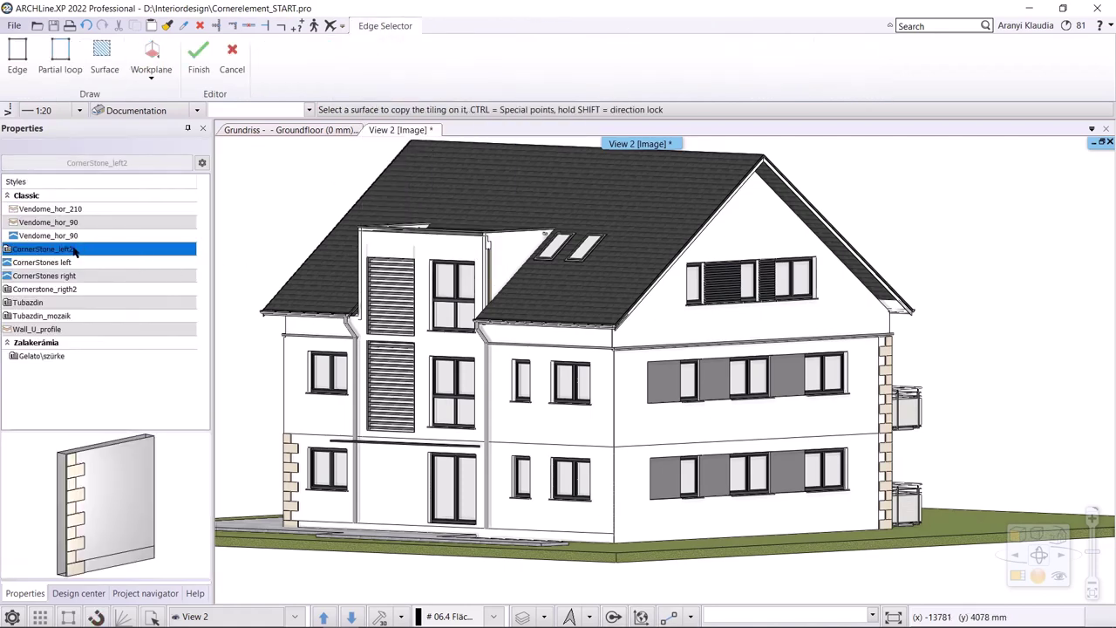
left_click(64, 291)
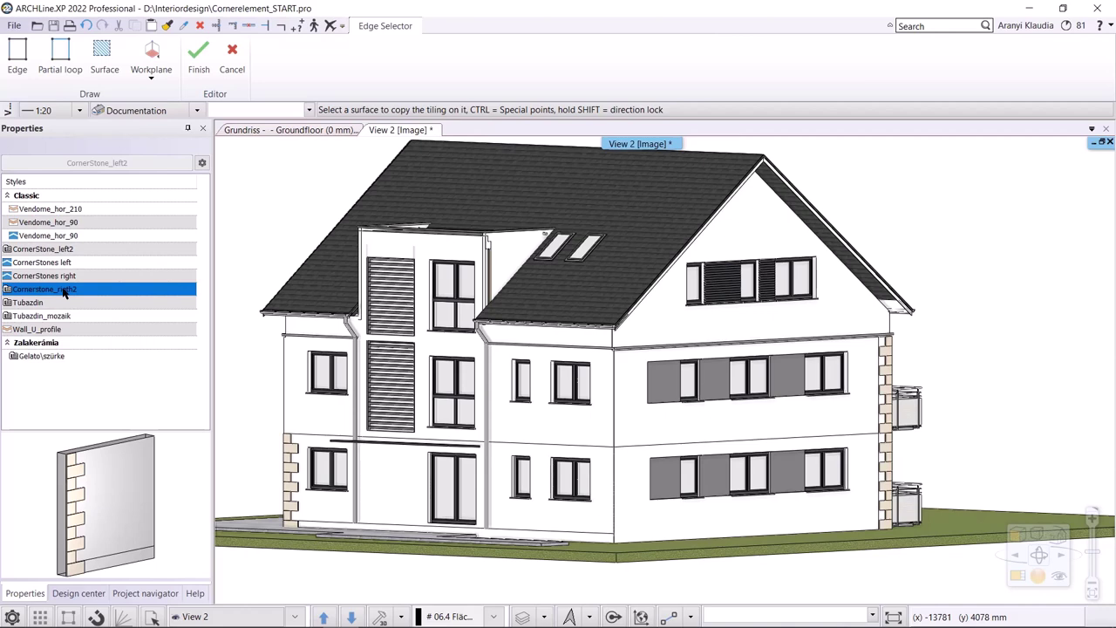
left_click(594, 509)
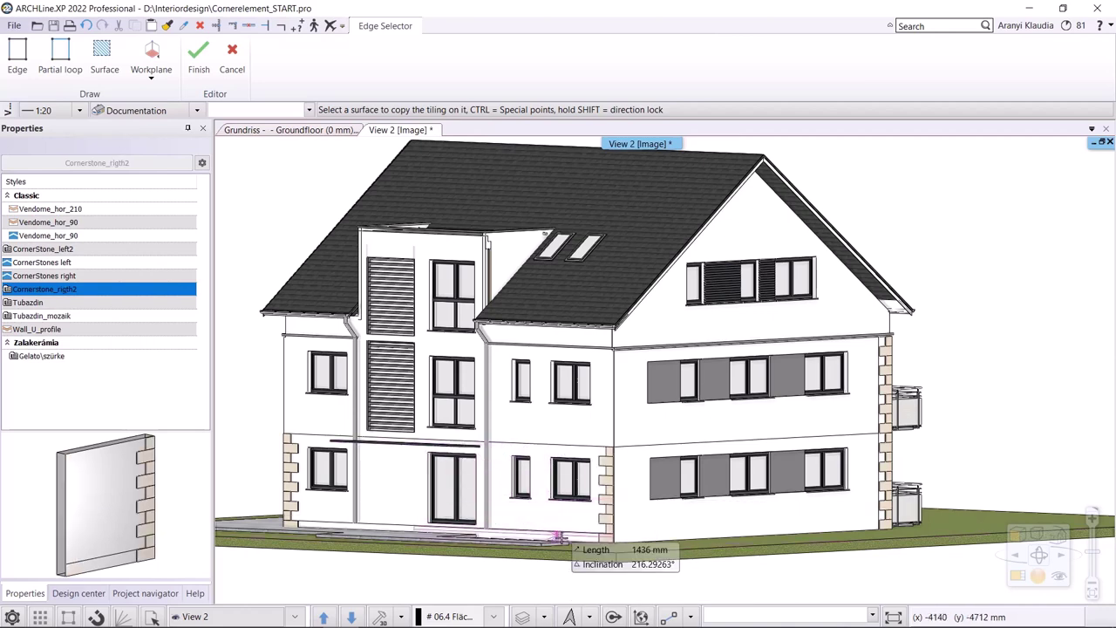
left_click(598, 424)
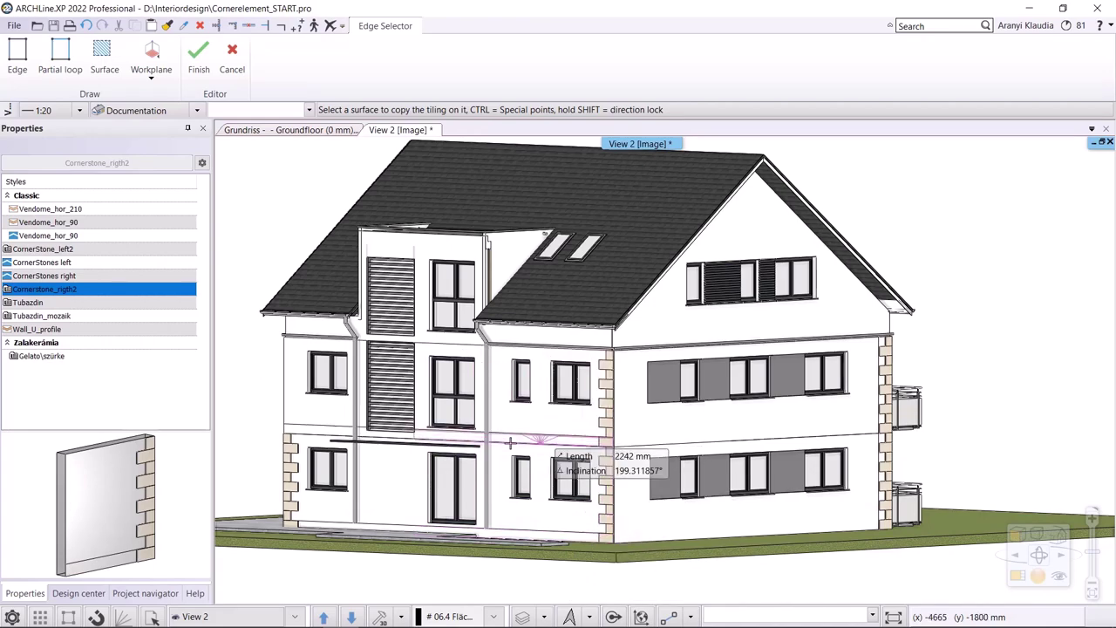
- Add Cornerstone_rigth2 to the right corners of the gable and balcony facades on both floors
middle_click_drag(332, 419, 785, 418)
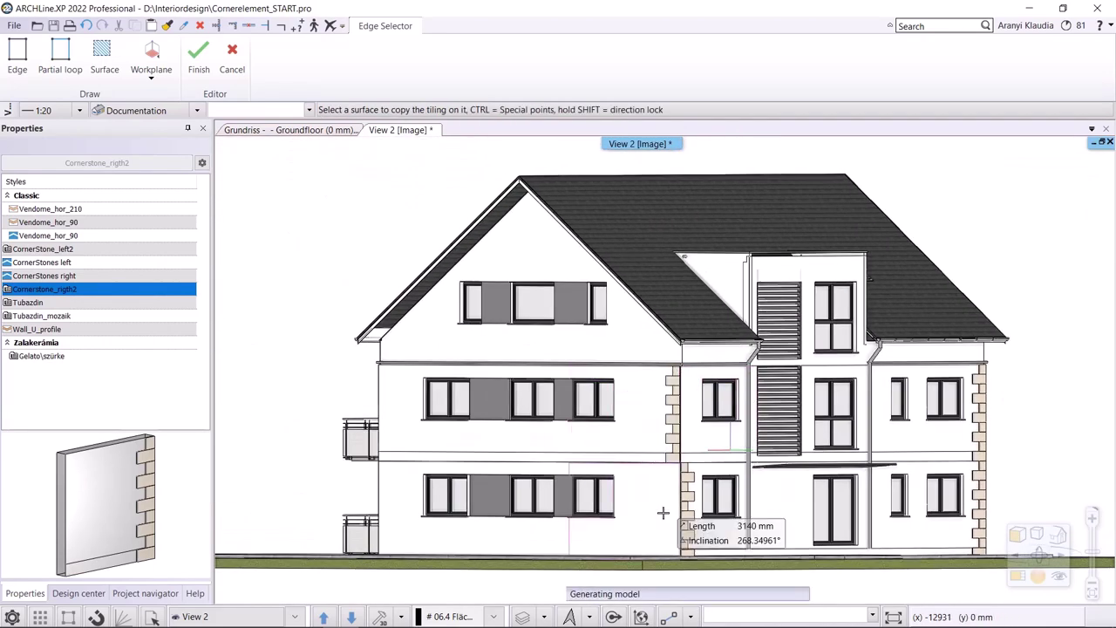
middle_click_drag(663, 513, 738, 486)
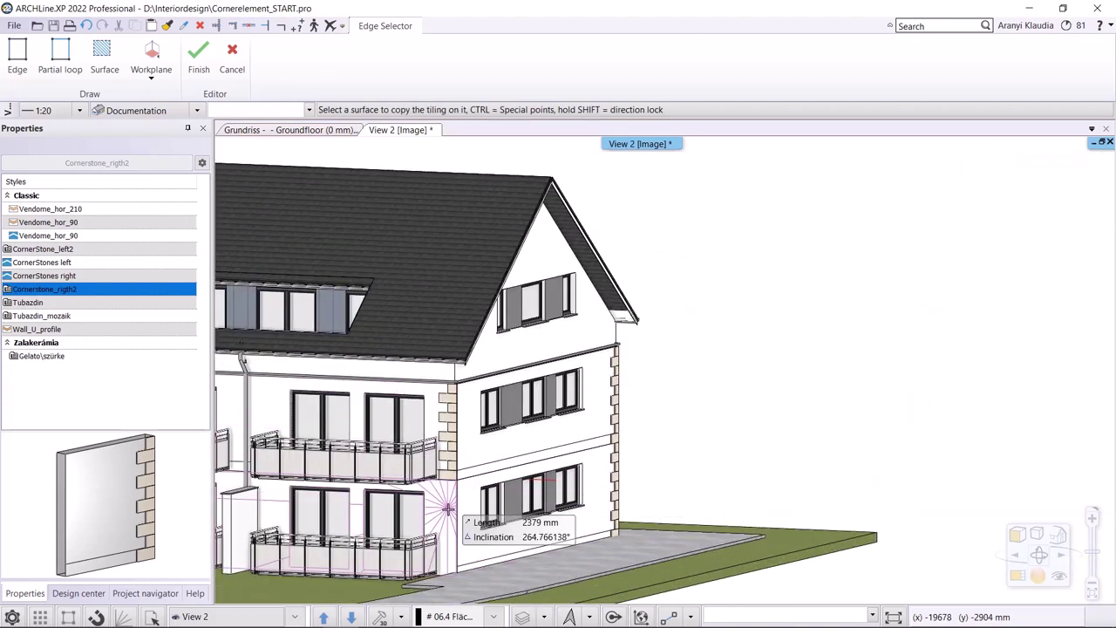
middle_click_drag(446, 509, 69, 276)
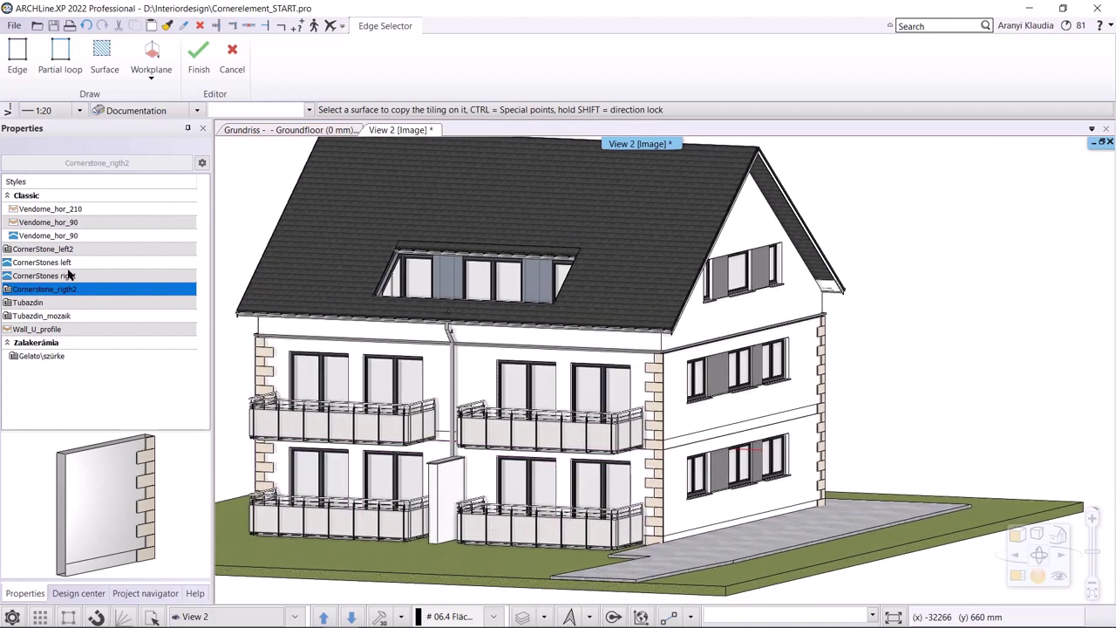
- Add the CornerStone_left2 style to the left corners of the remaining facade walls on both floors and finish the command
left_click(62, 252)
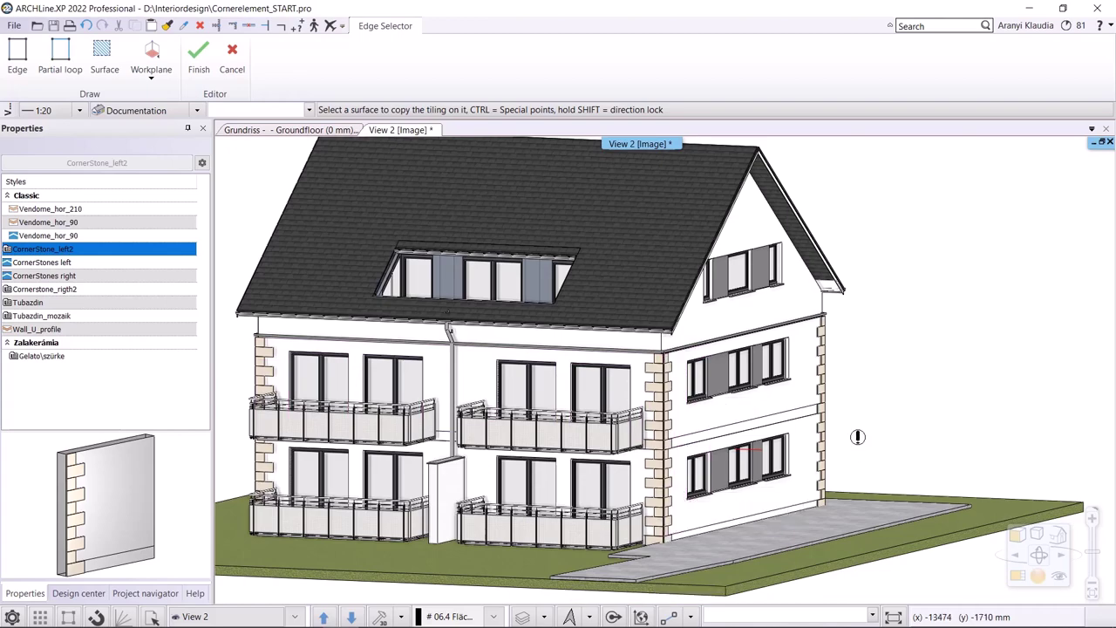
middle_click_drag(759, 449, 457, 351)
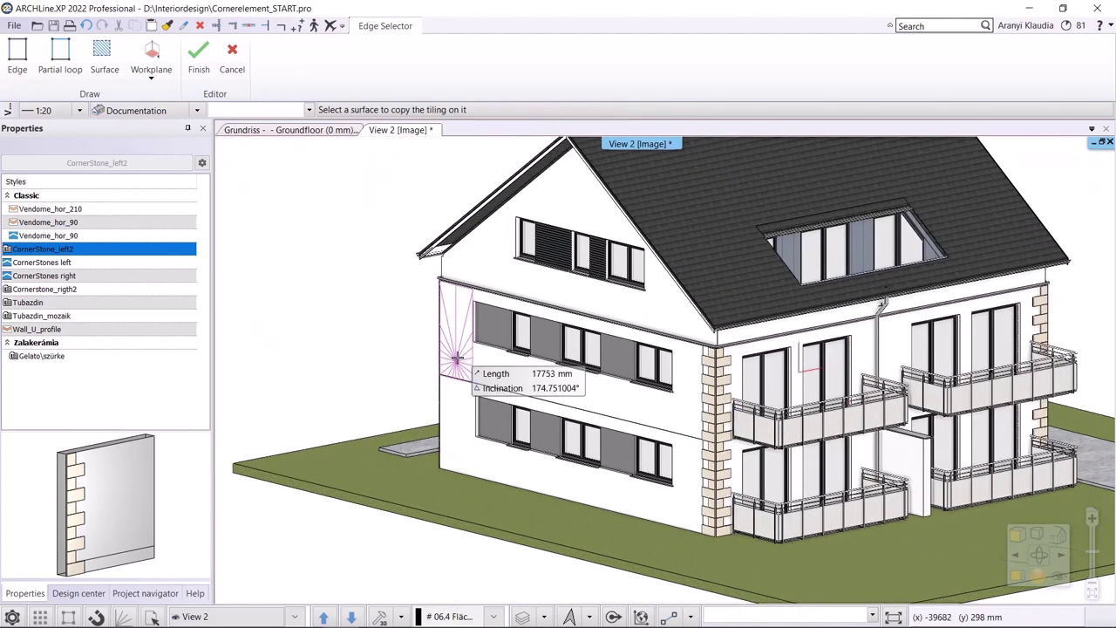
middle_click_drag(451, 410, 730, 402)
left_click(332, 392)
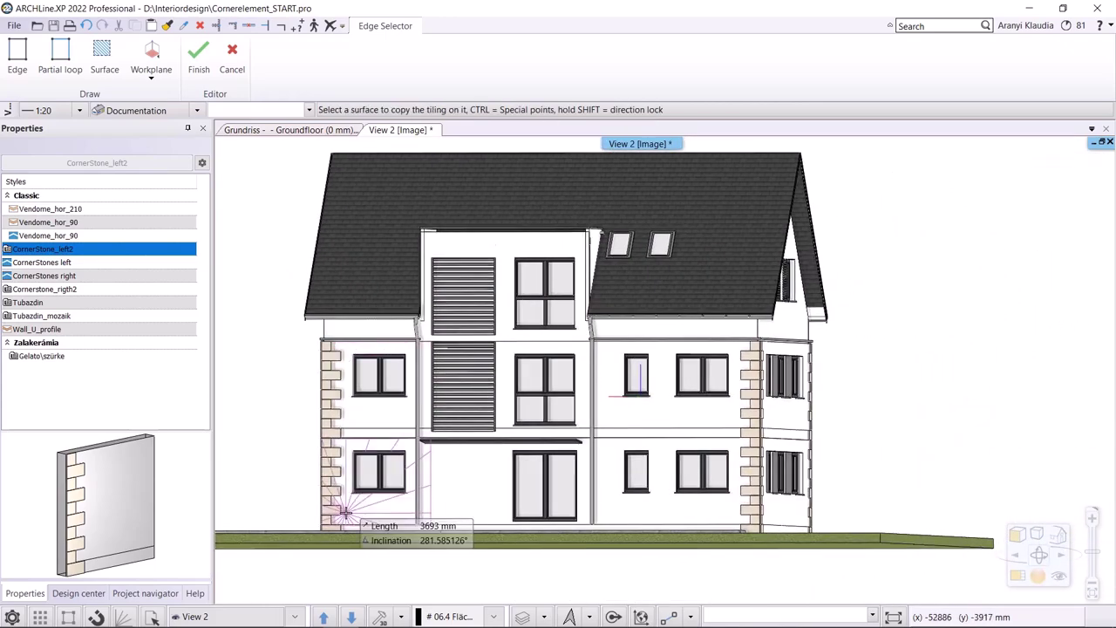
right_click(309, 477)
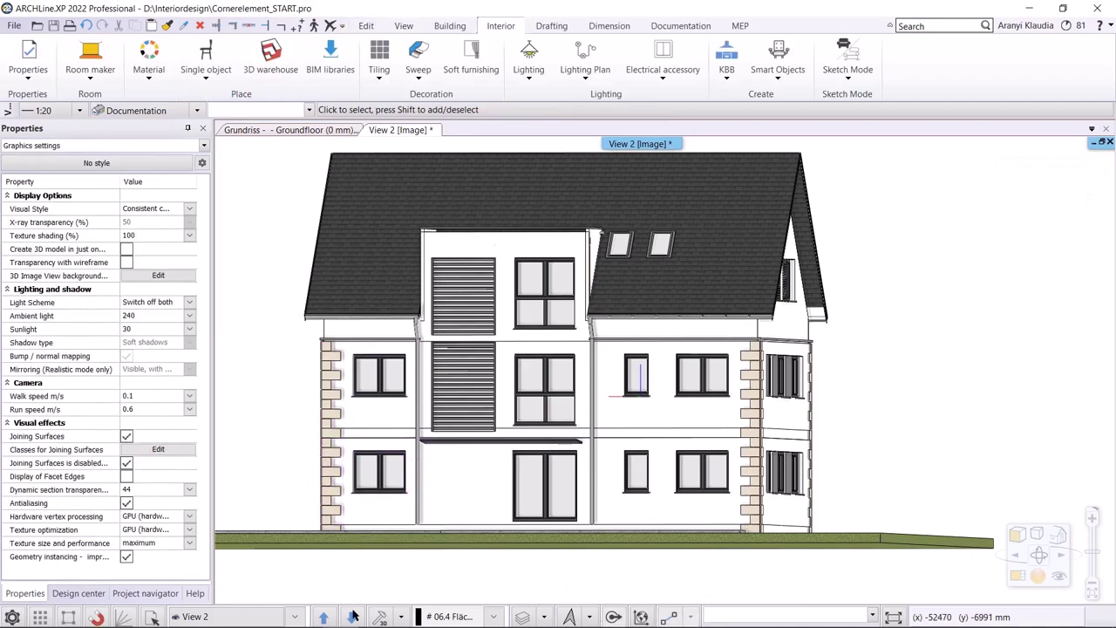
left_click(304, 617)
left_click(197, 564)
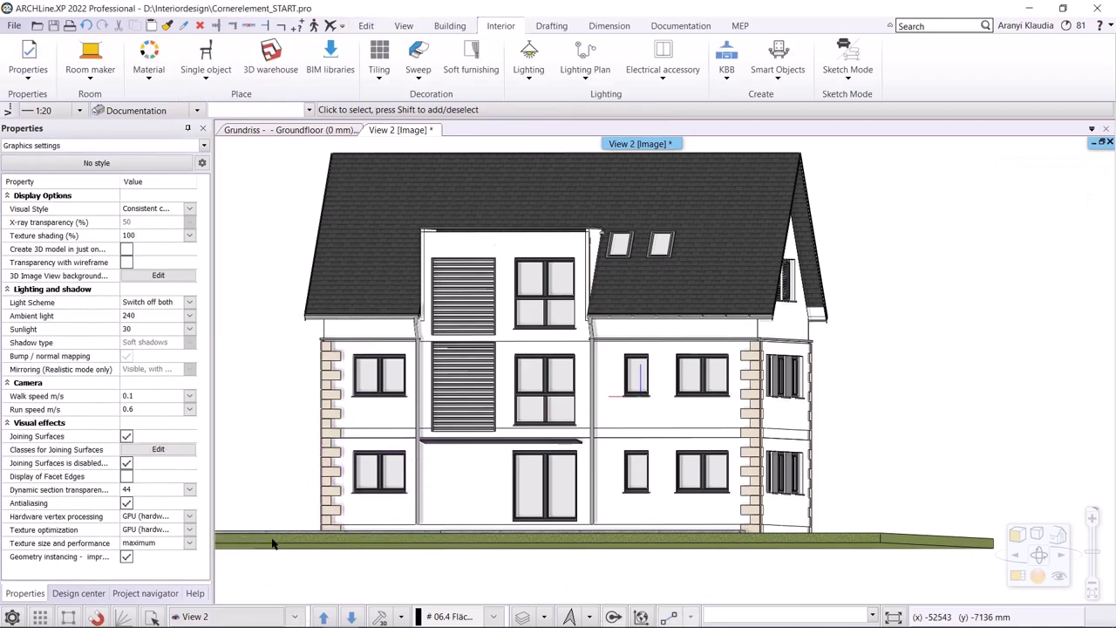